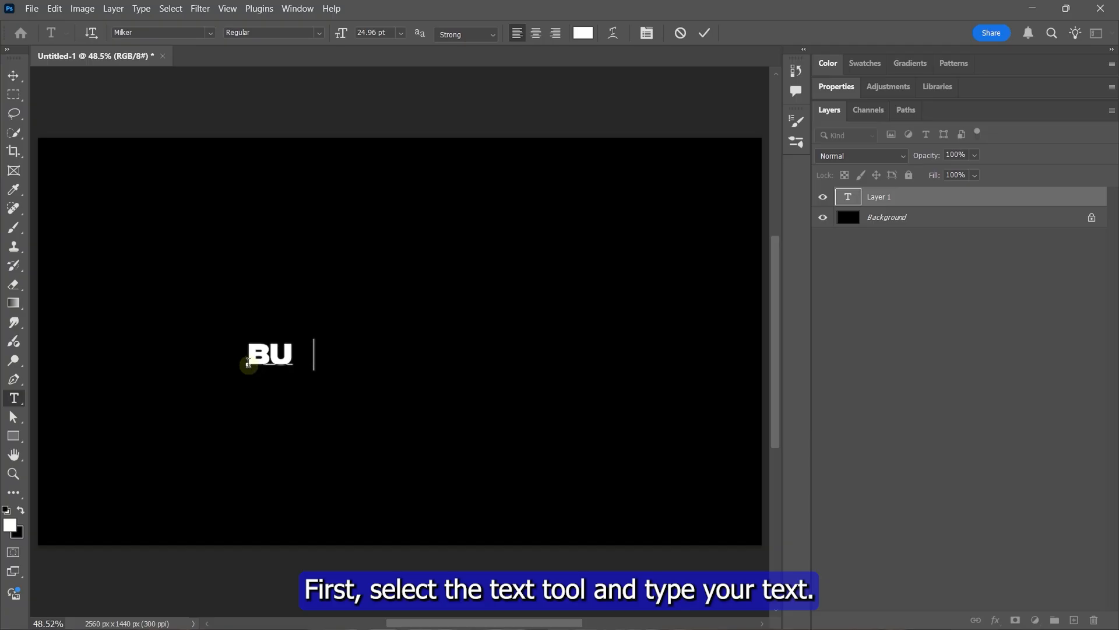
- Set the whole BURN text in the Milker Regular font at a size of 150 pt
key(ctrl+a)
click(210, 33)
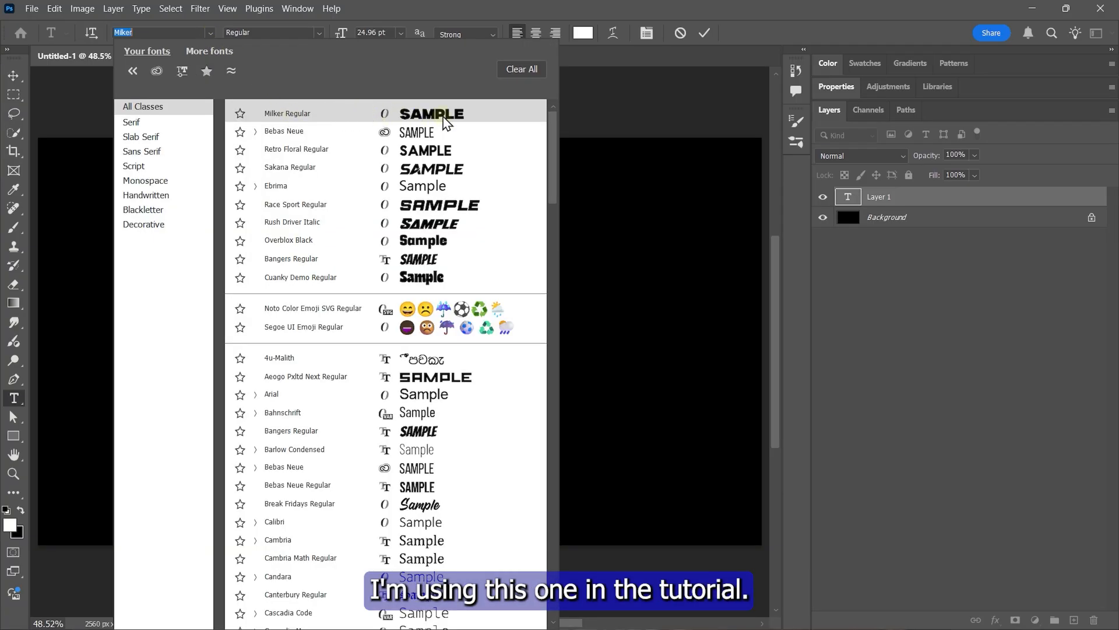
click(398, 114)
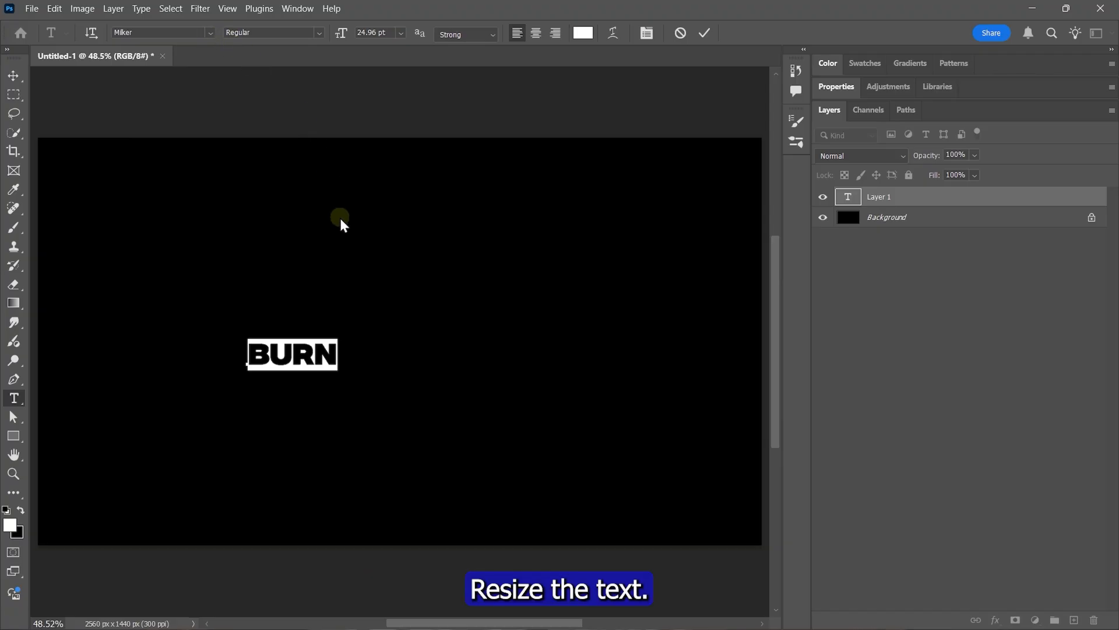
scroll(380, 31, up, 20)
scroll(380, 30, down, 9)
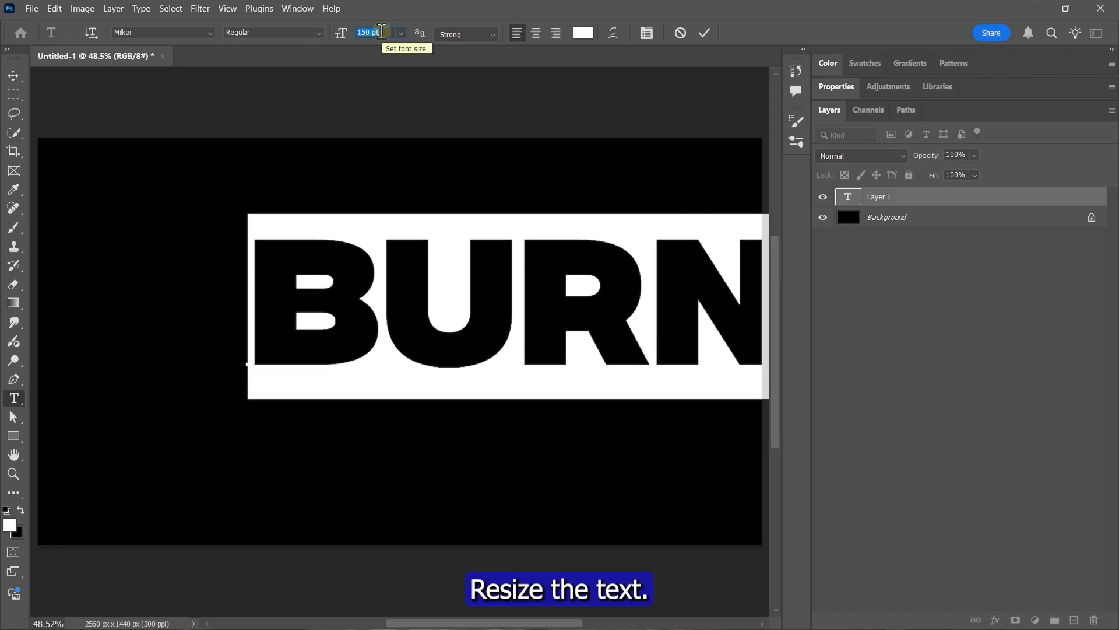
- Commit the BURN text and move it to the horizontally centred upper half of the canvas
click(704, 34)
key(v)
mouse_move(542, 295)
mouse_down()
mouse_move(424, 280)
mouse_move(423, 252)
mouse_up()
click(423, 252)
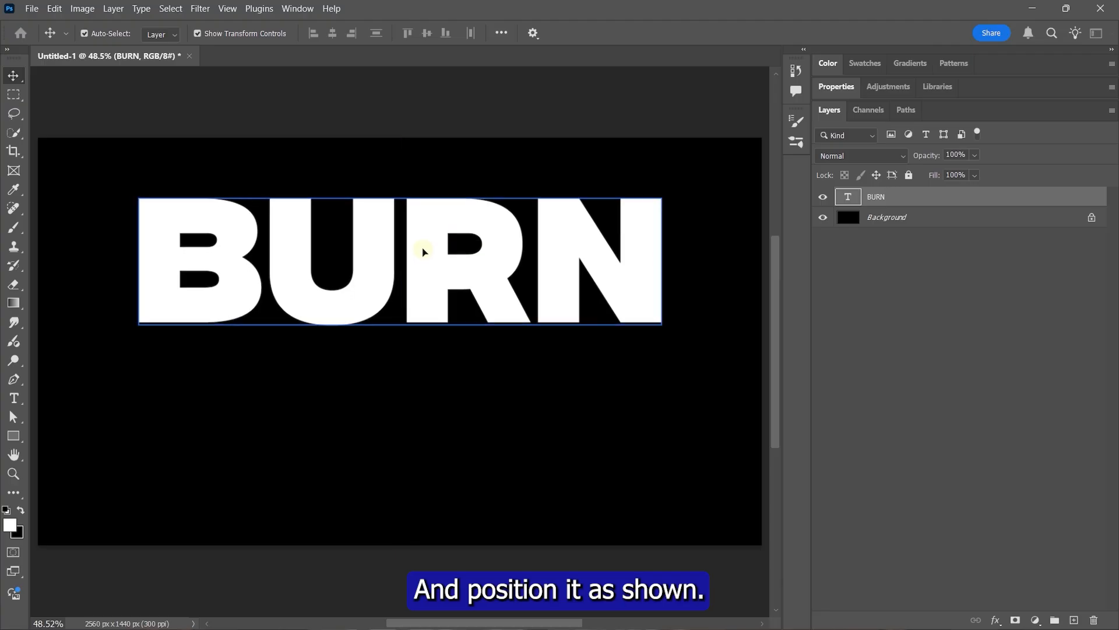
- Place burning fire flame_8639824.png from the Burning Paper Text Effect folder, scaled to about 106.78%, slightly wider than the text and covering the lettering
key(alt+Tab)
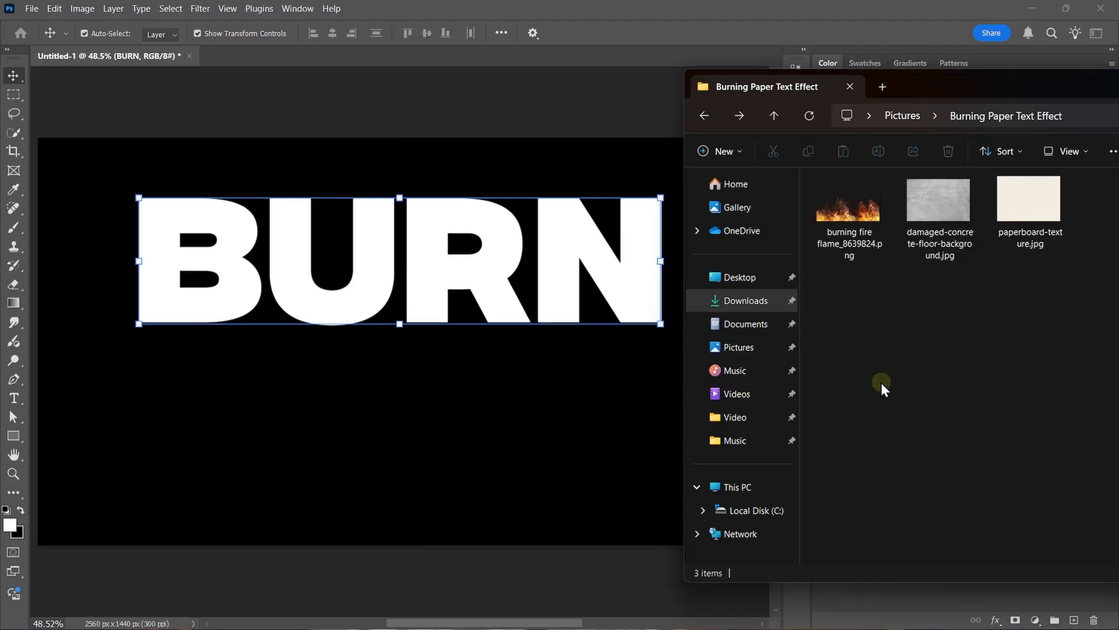
mouse_move(852, 219)
mouse_down()
mouse_move(487, 370)
mouse_move(466, 362)
mouse_up()
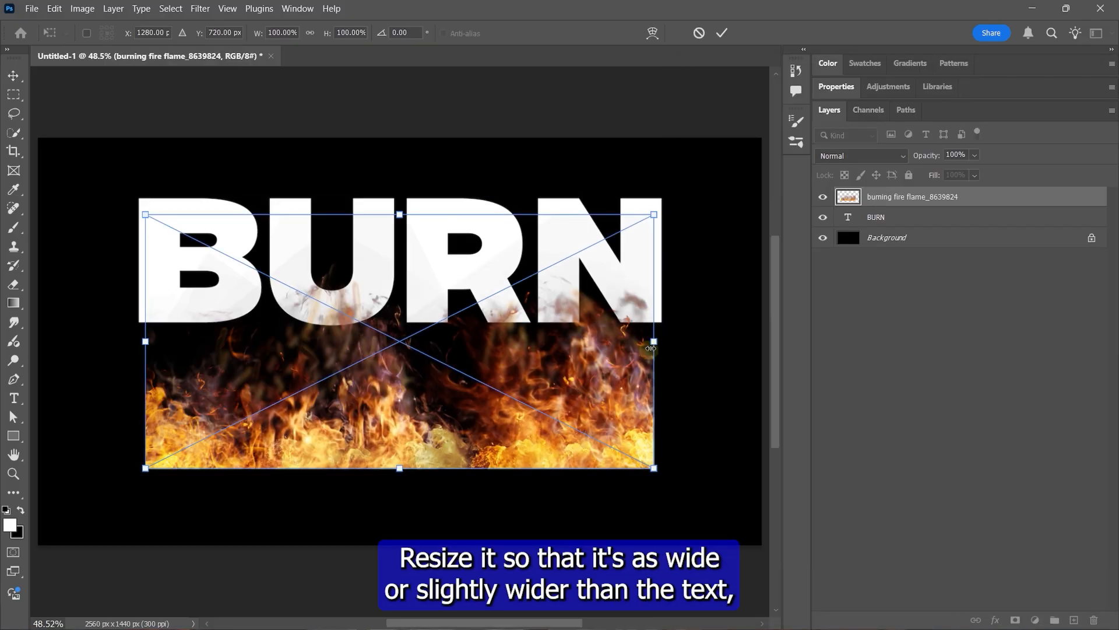
drag(654, 341, 683, 348)
mouse_move(640, 390)
mouse_down()
mouse_move(624, 364)
mouse_move(529, 407)
mouse_move(531, 382)
mouse_move(513, 387)
mouse_move(498, 370)
mouse_move(497, 332)
mouse_up()
key(Return)
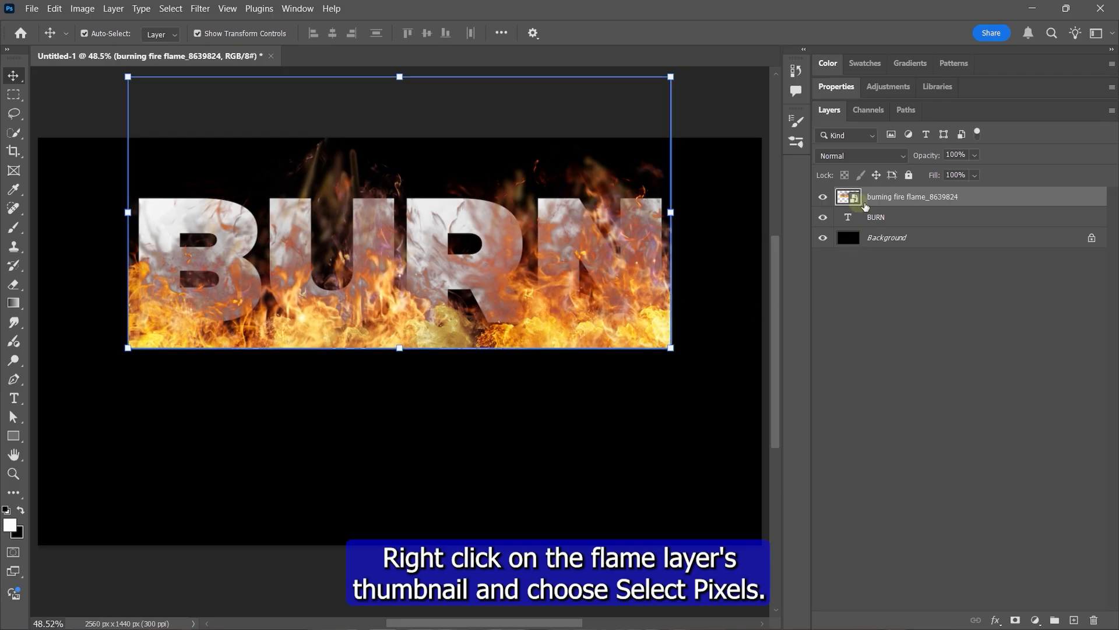
- Load the flame layer's pixels as a selection and add it to the BURN text layer as an inverted layer mask
right_click(843, 200)
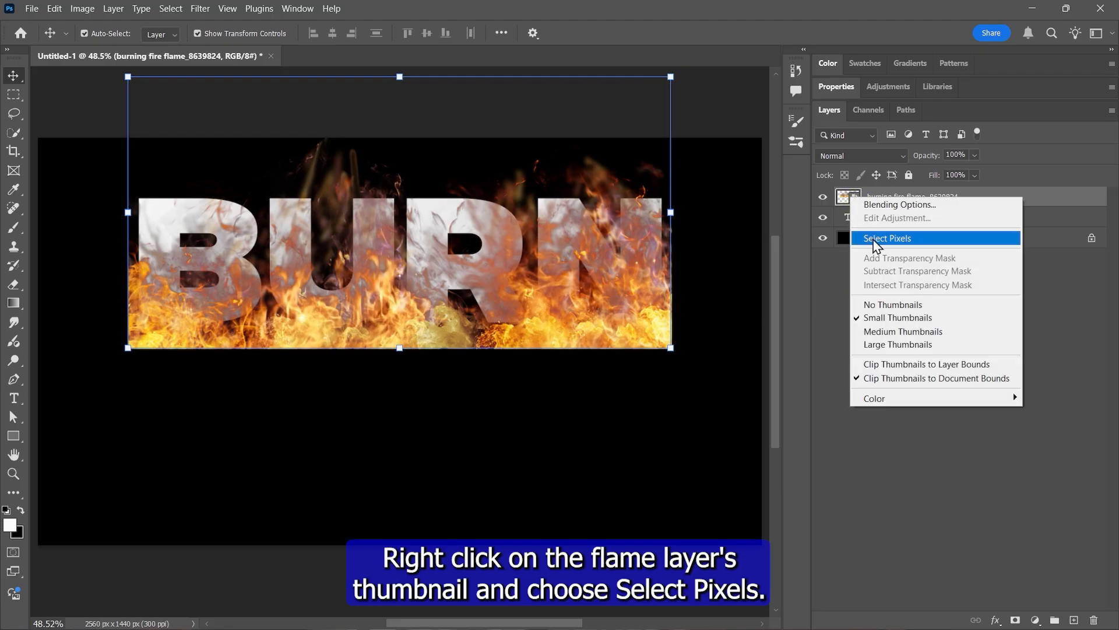
click(899, 238)
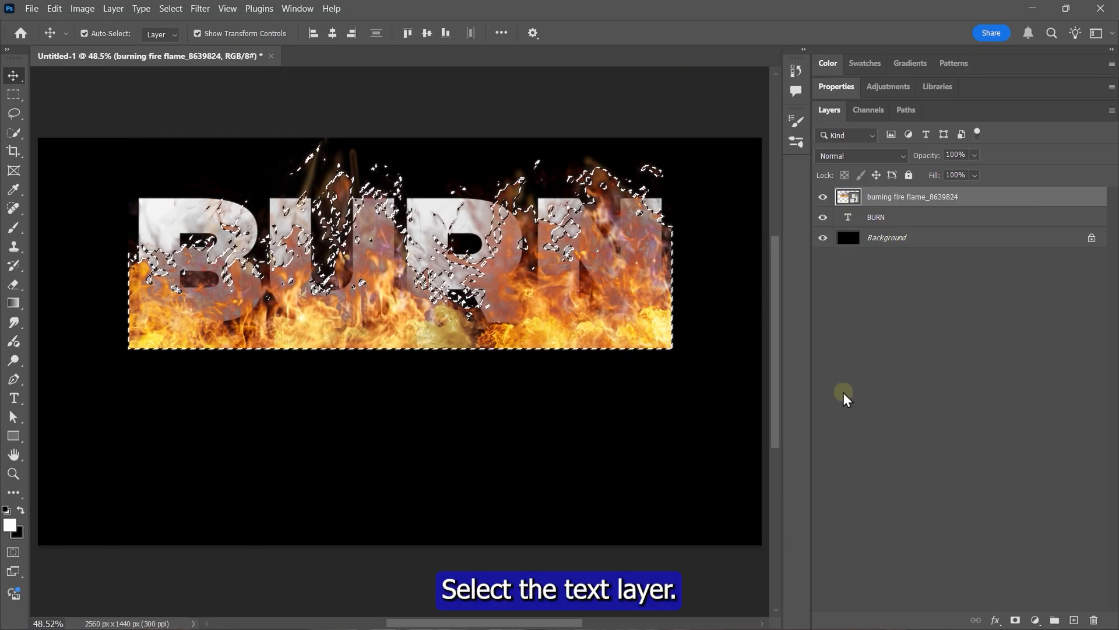
click(888, 219)
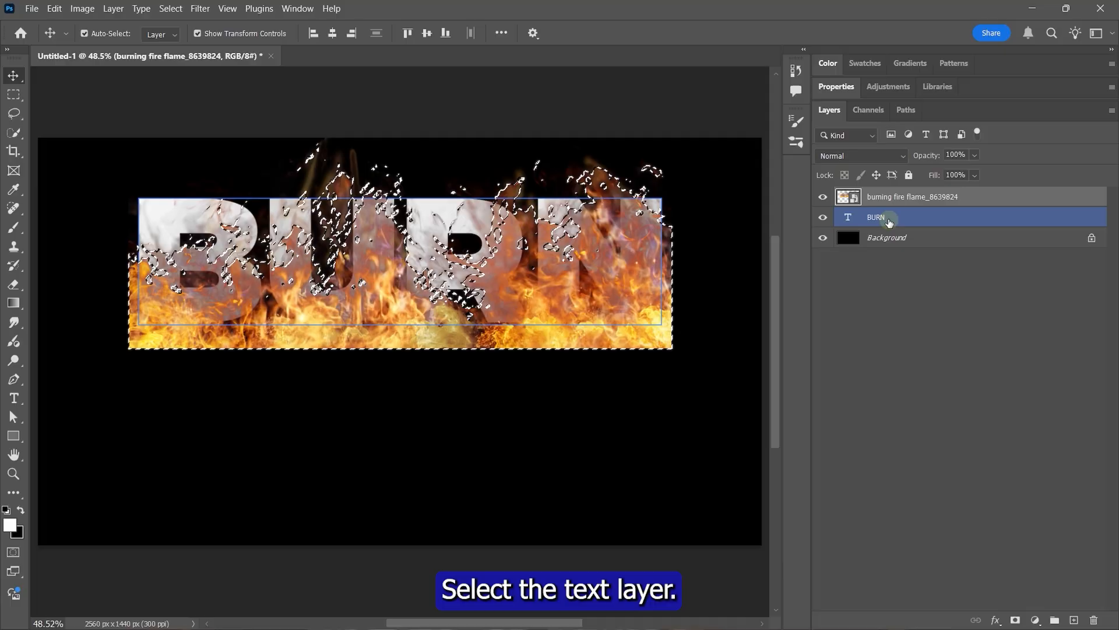
alt+click(1015, 620)
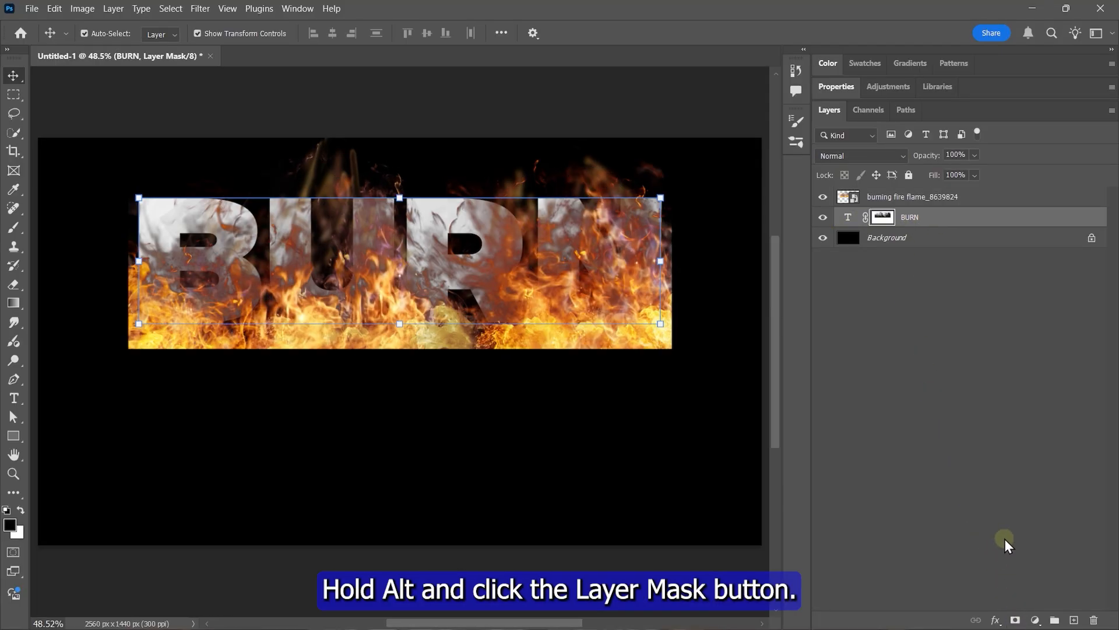
- Flip the flame image vertically and position it at about Y 967.50 px, so its straight edge crosses the lower part of the letters
drag(412, 287, 420, 416)
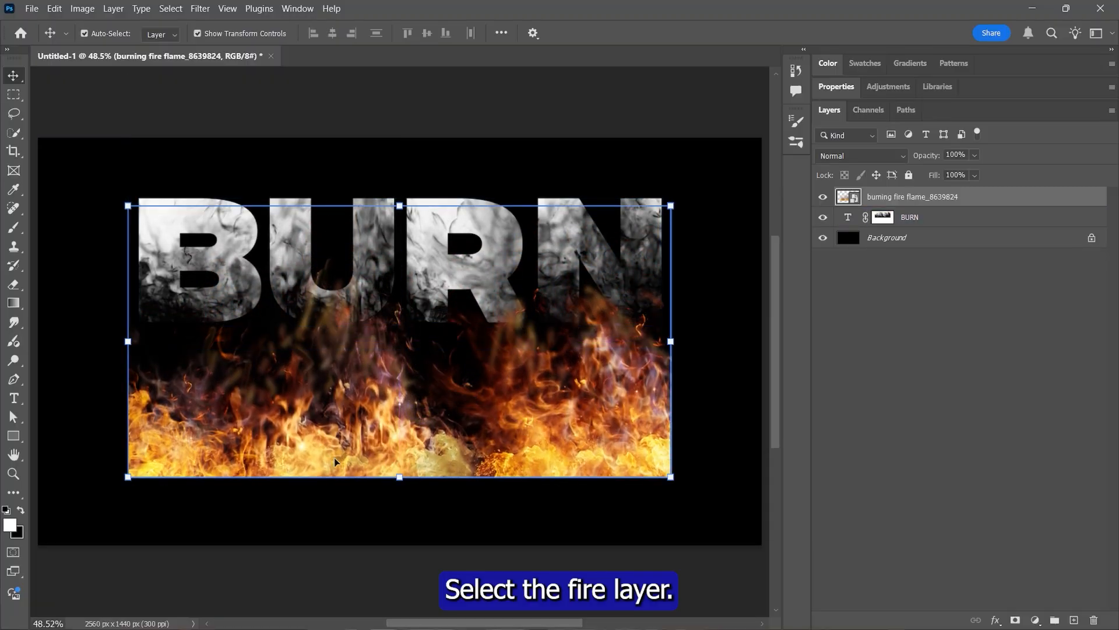
key(ctrl+t)
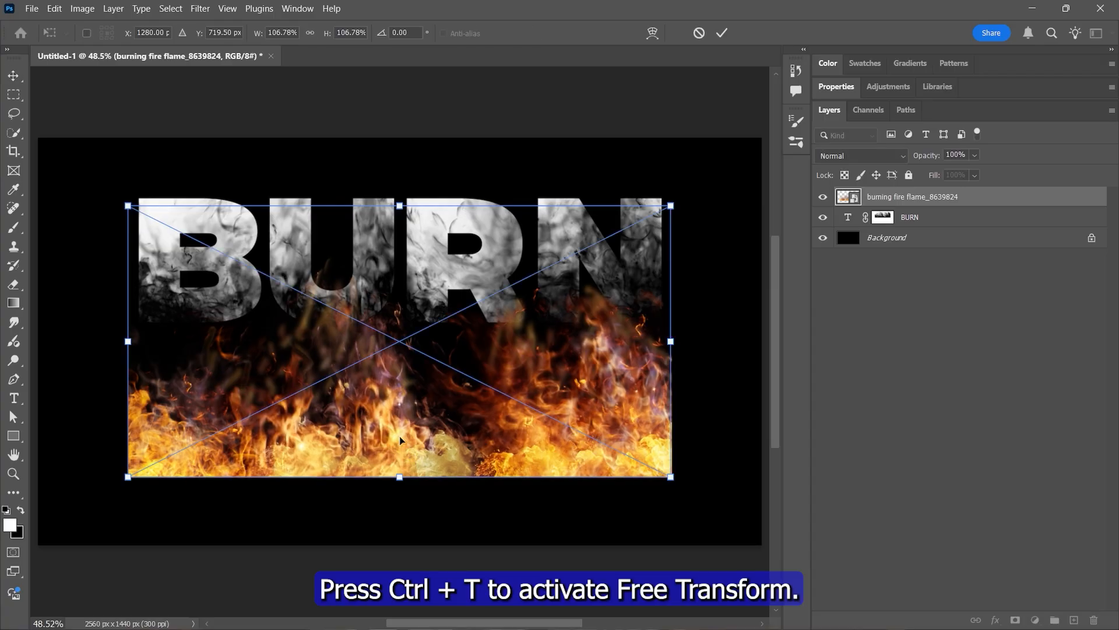
right_click(401, 440)
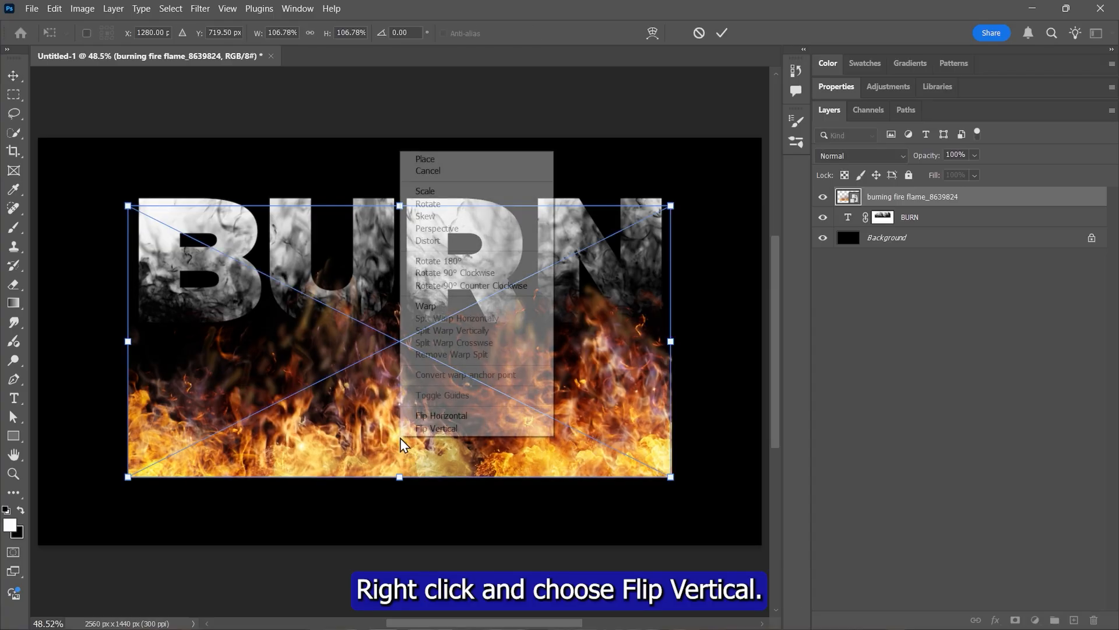
click(449, 431)
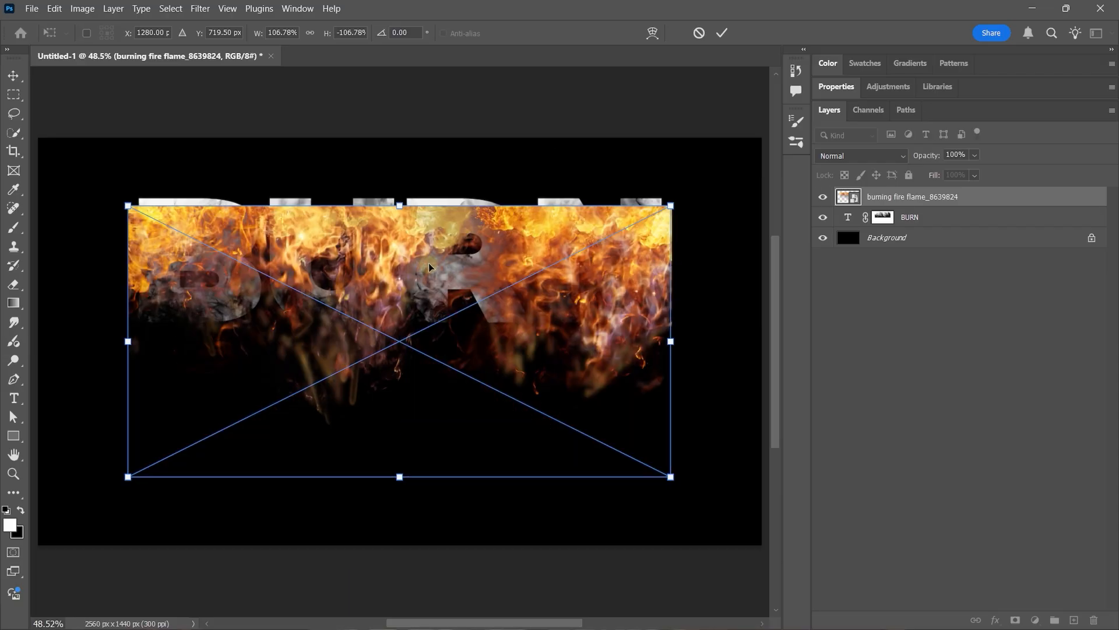
drag(429, 262, 445, 296)
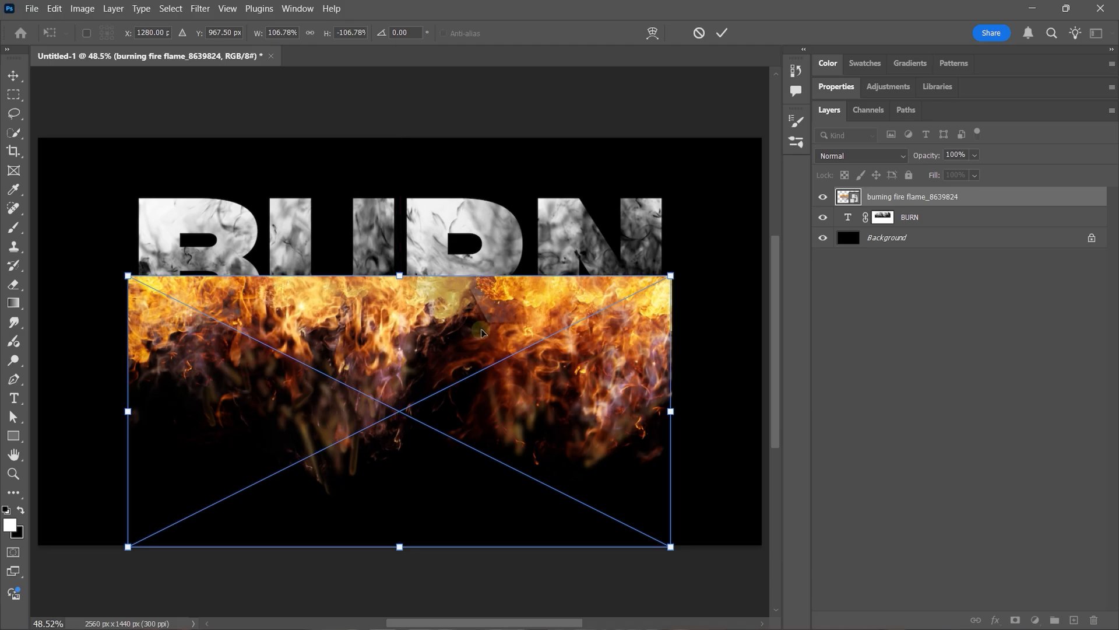
key(Return)
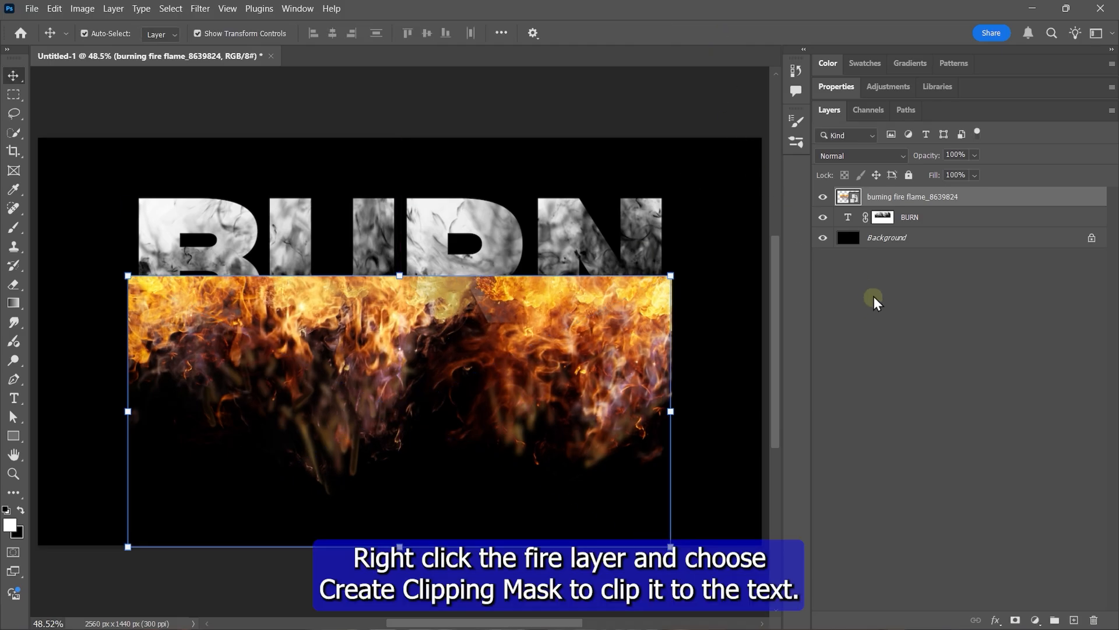
- Clip the flame layer to the BURN text and add a layer mask to the flame layer
right_click(920, 197)
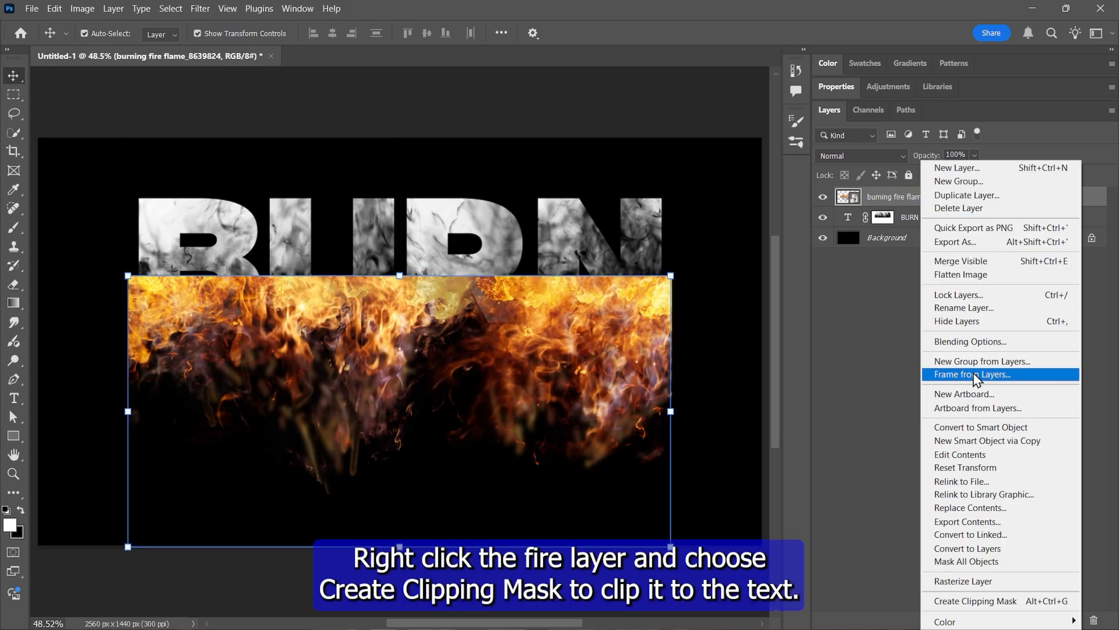
click(985, 601)
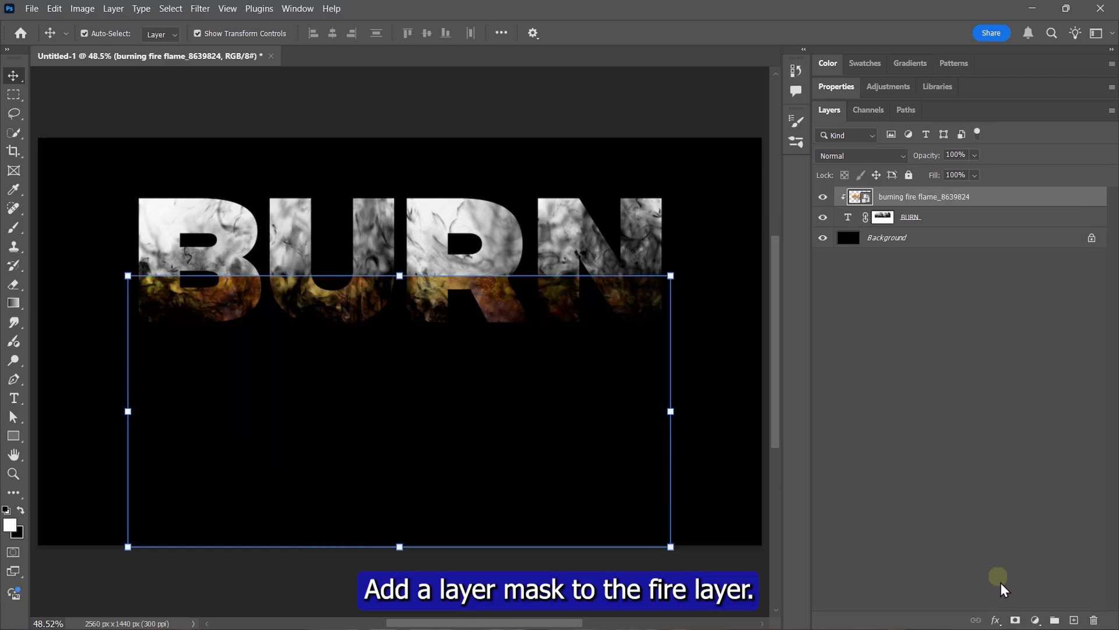
click(1014, 618)
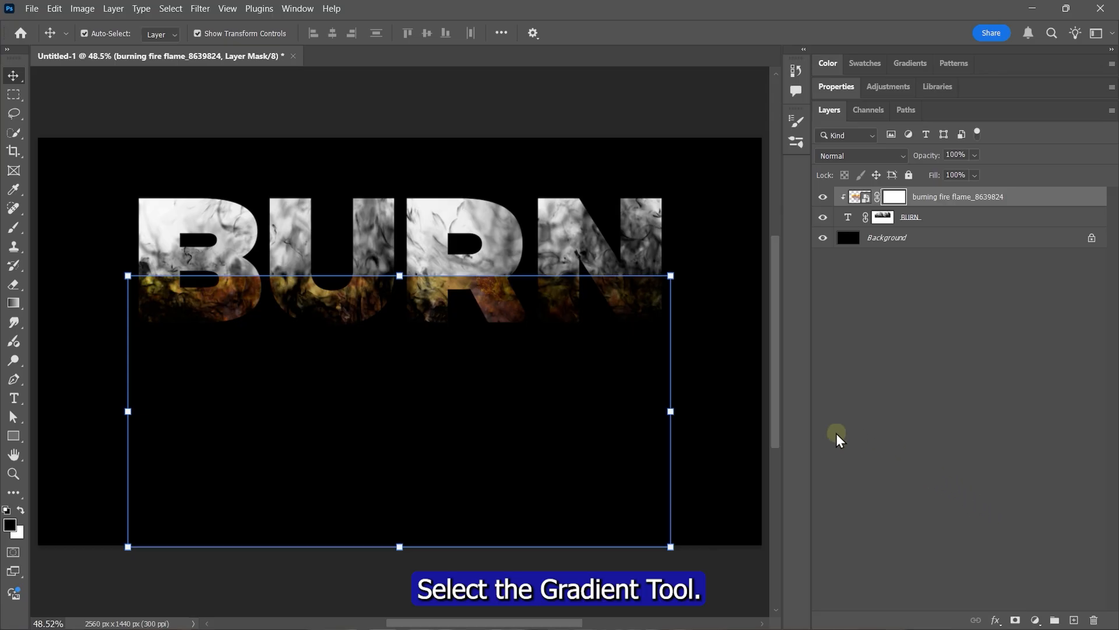
- Fade the flame's hard upper edge on its mask with a short vertical black-to-white linear gradient at 100% opacity
click(13, 302)
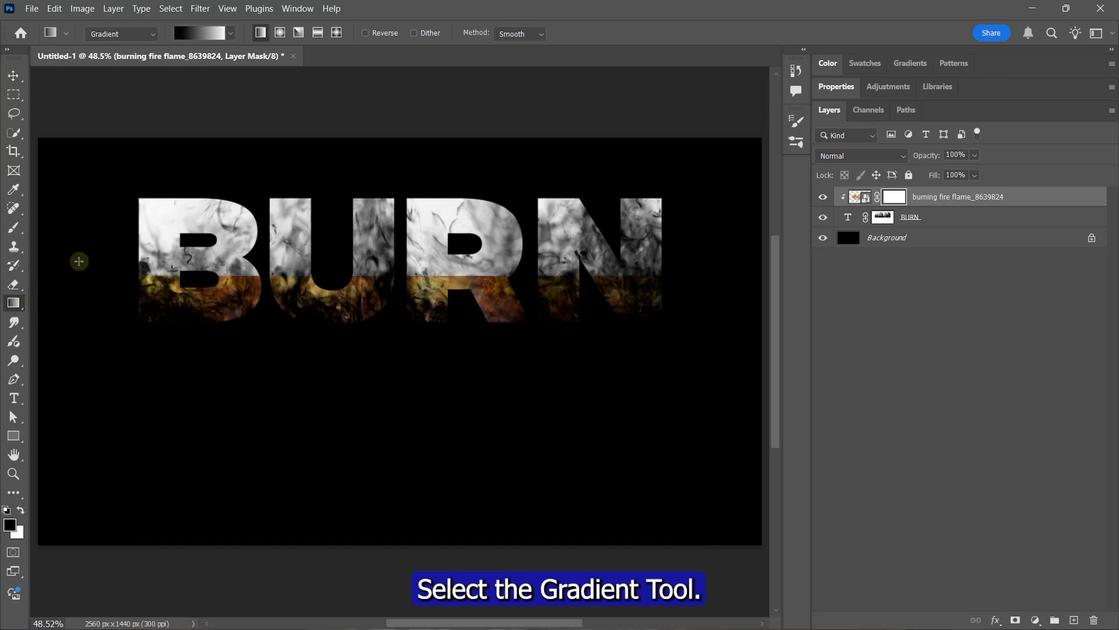
click(231, 33)
click(123, 62)
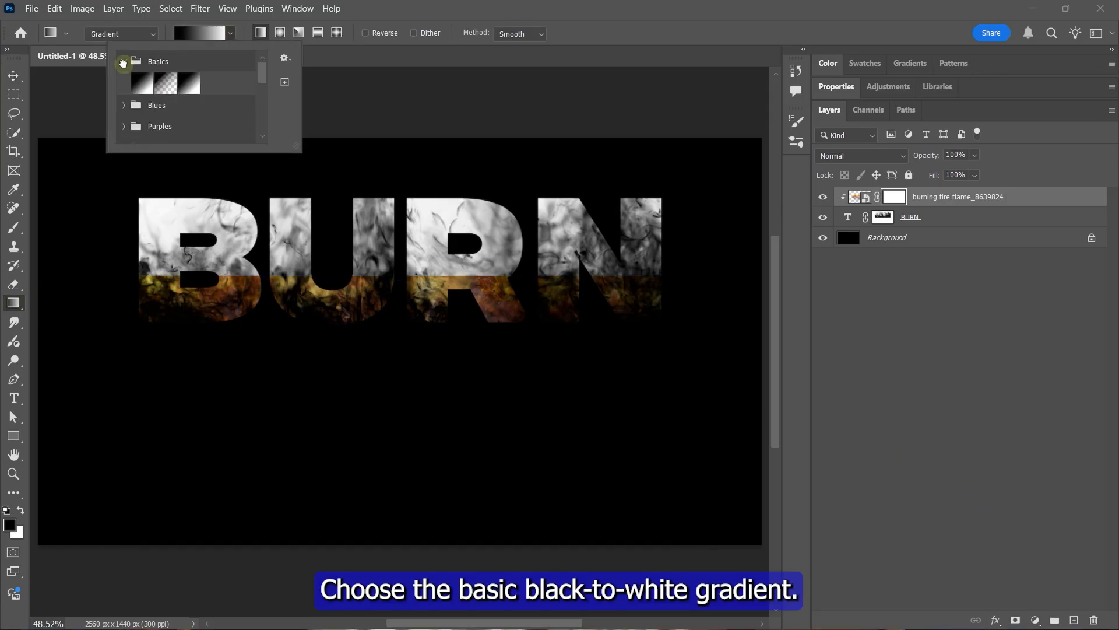
click(140, 86)
click(123, 62)
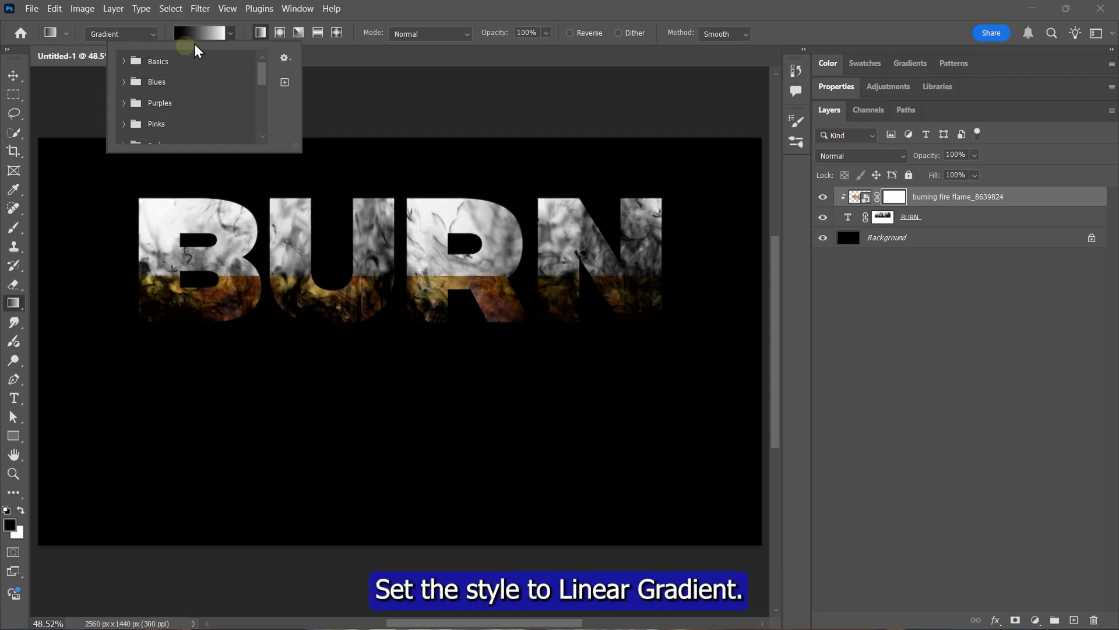
click(232, 34)
click(530, 33)
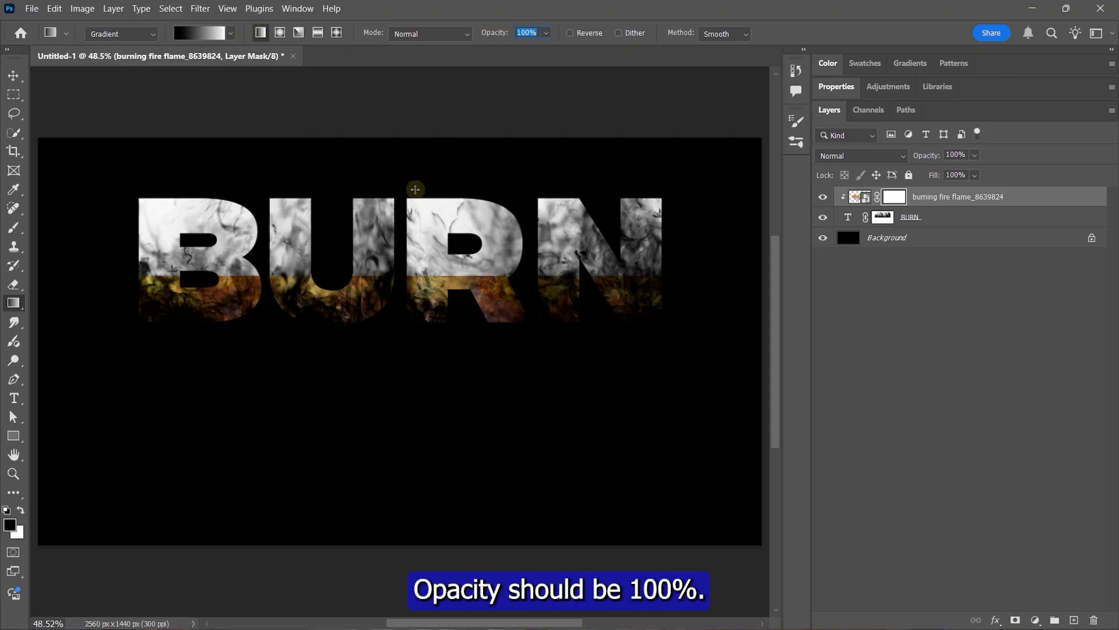
drag(399, 270, 403, 300)
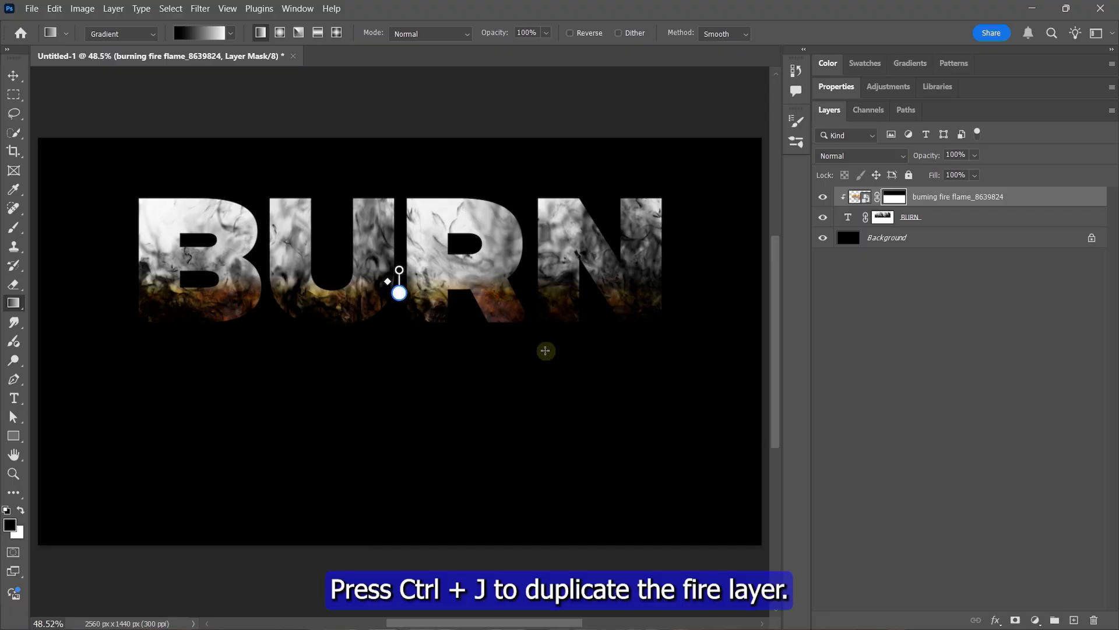
- Duplicate the flame layer as an unclipped copy and delete the copy's layer mask
key(v)
key(ctrl+j)
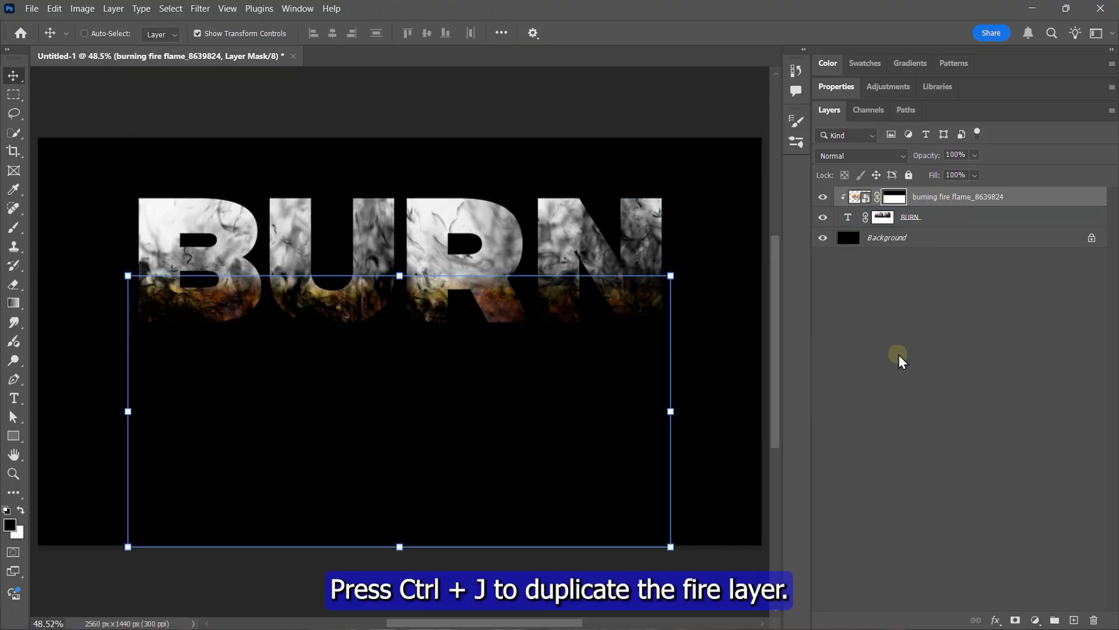
key(ctrl+alt+g)
click(892, 198)
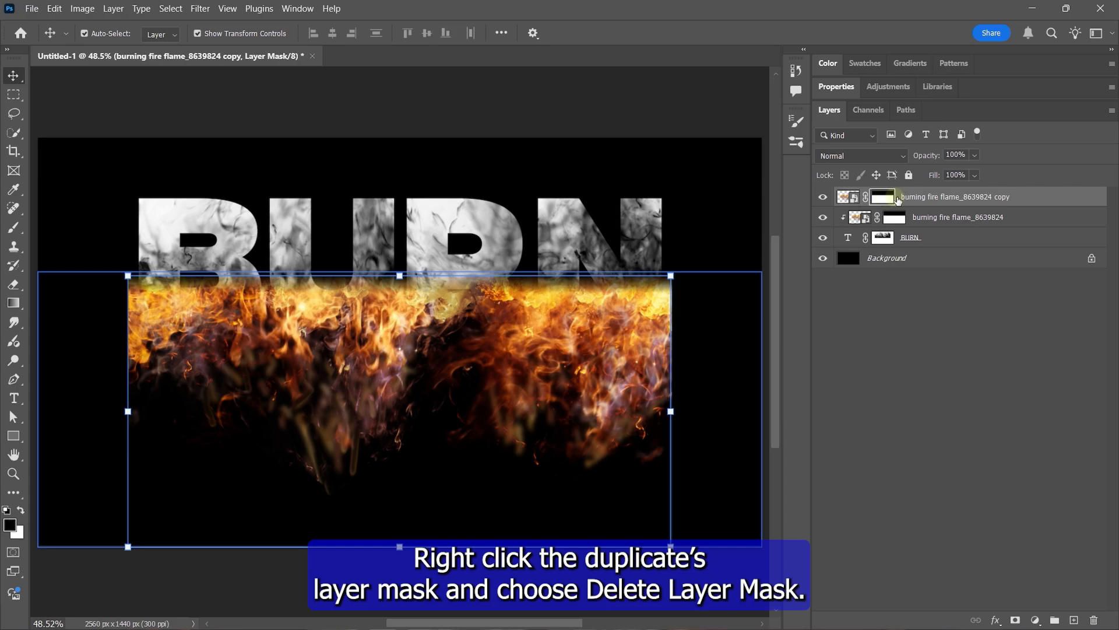
right_click(879, 202)
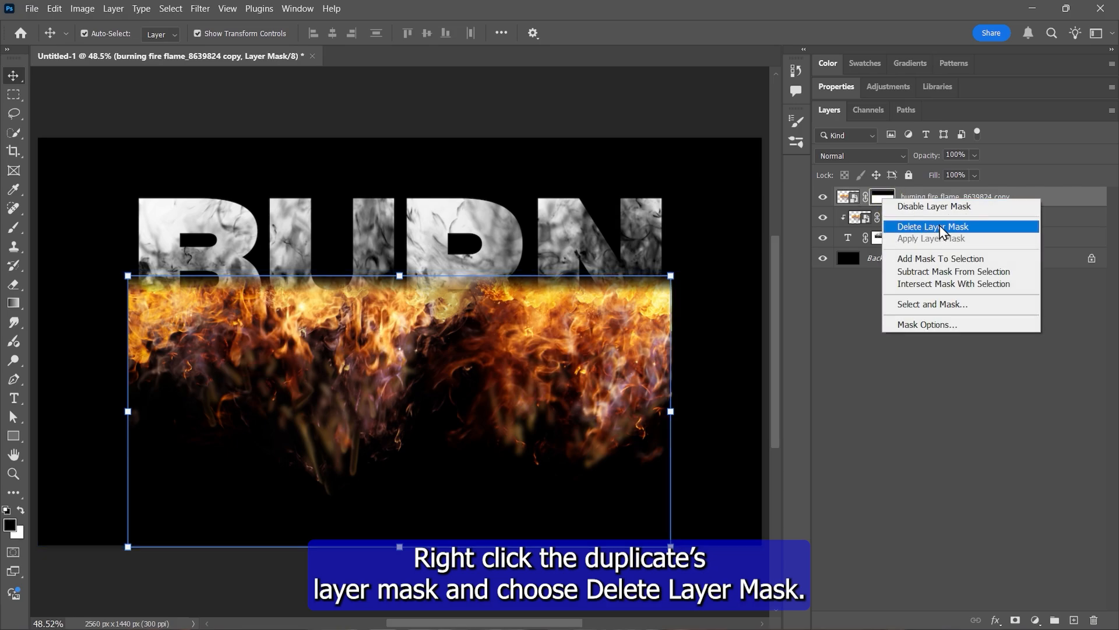
click(915, 228)
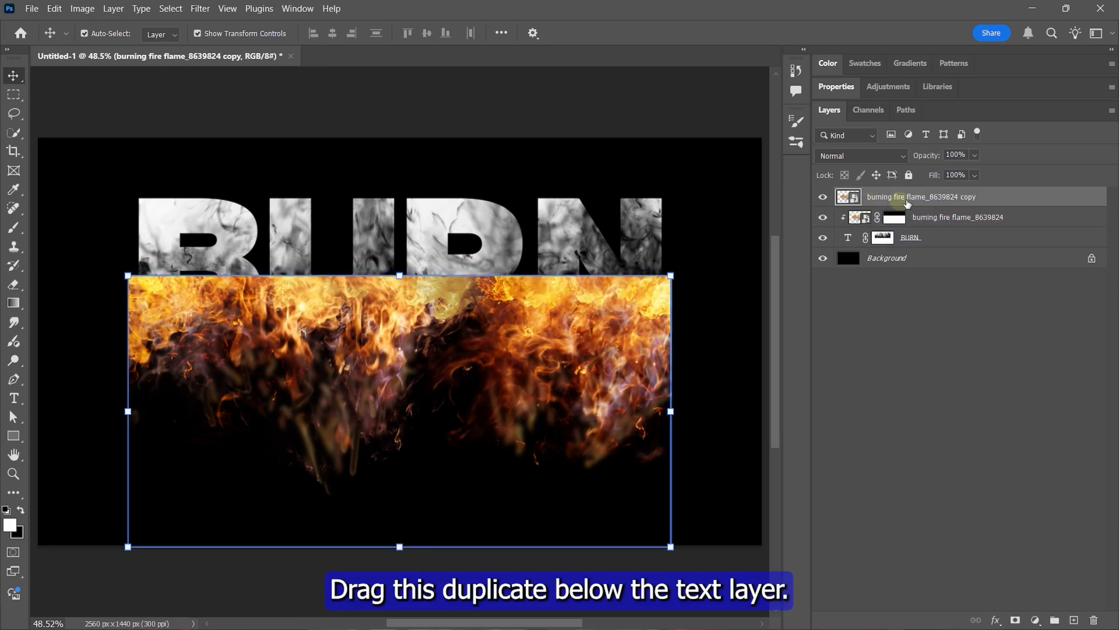
- Position the flame copy directly behind the BURN lettering, beneath the text layer, and hide it with an inverted layer mask
drag(891, 201, 891, 248)
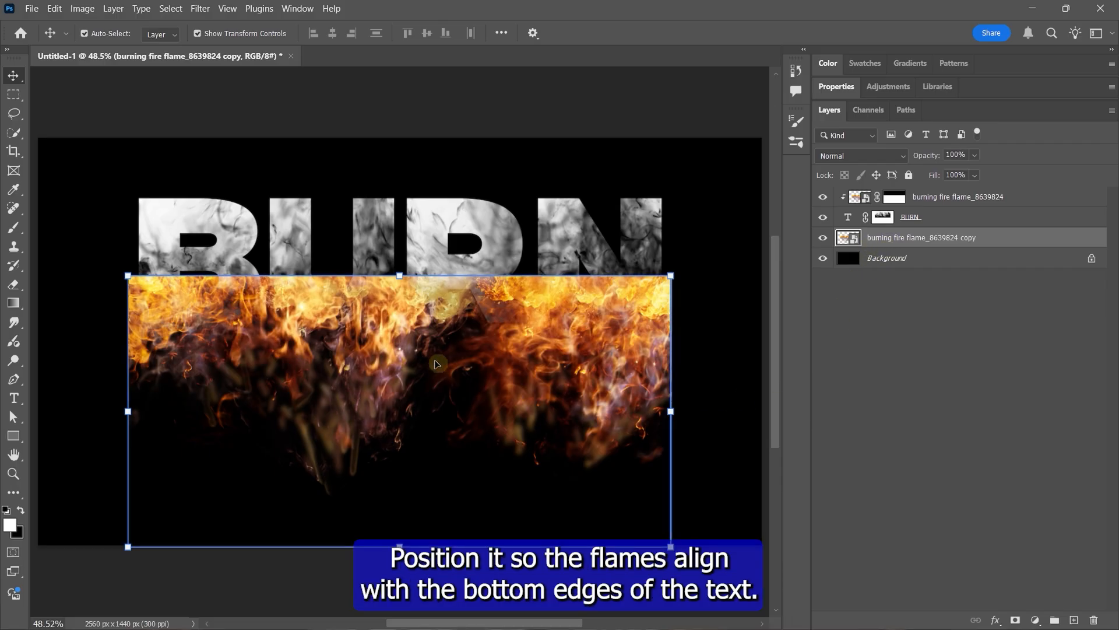
drag(402, 352, 402, 265)
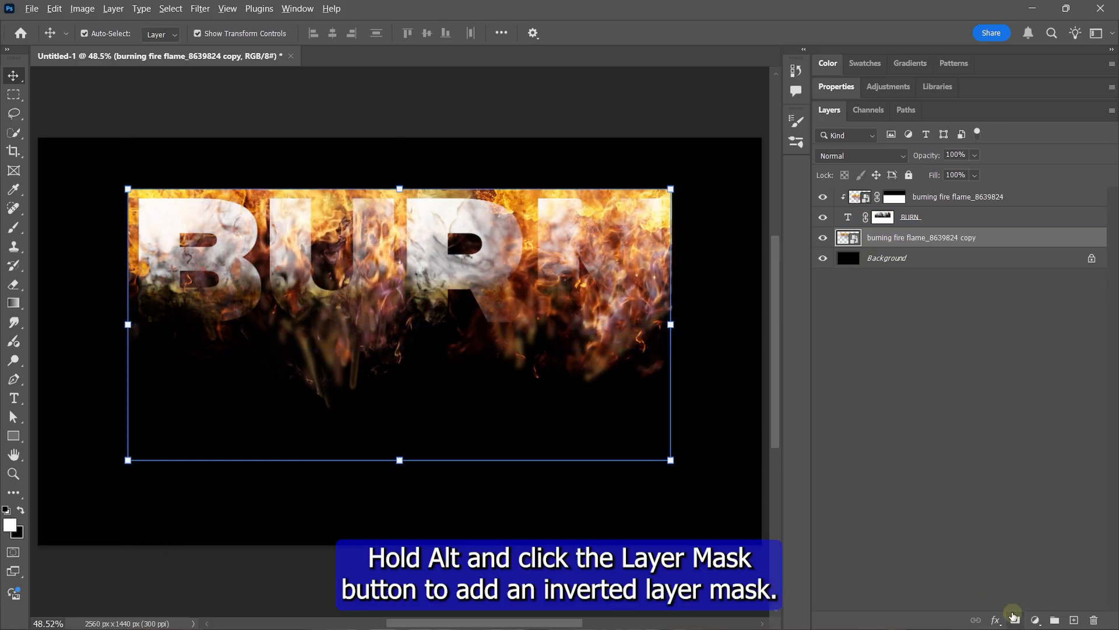
alt+click(1016, 617)
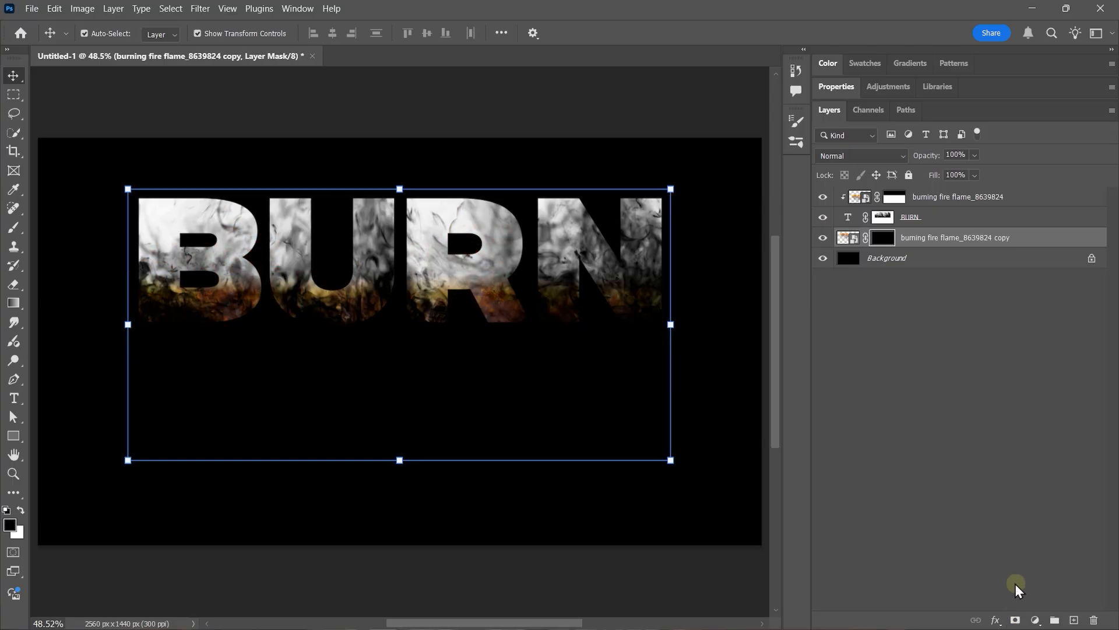
- Reveal flames around the B, U and R by painting the flame copy's mask with a white 80 px Soft Round brush
click(13, 228)
click(105, 33)
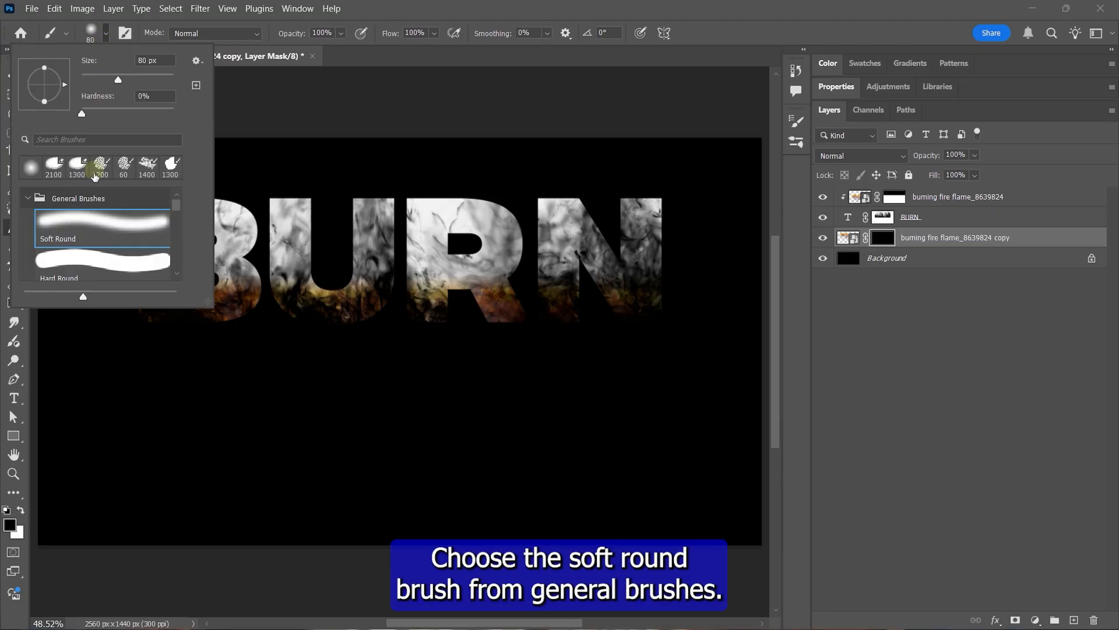
click(106, 34)
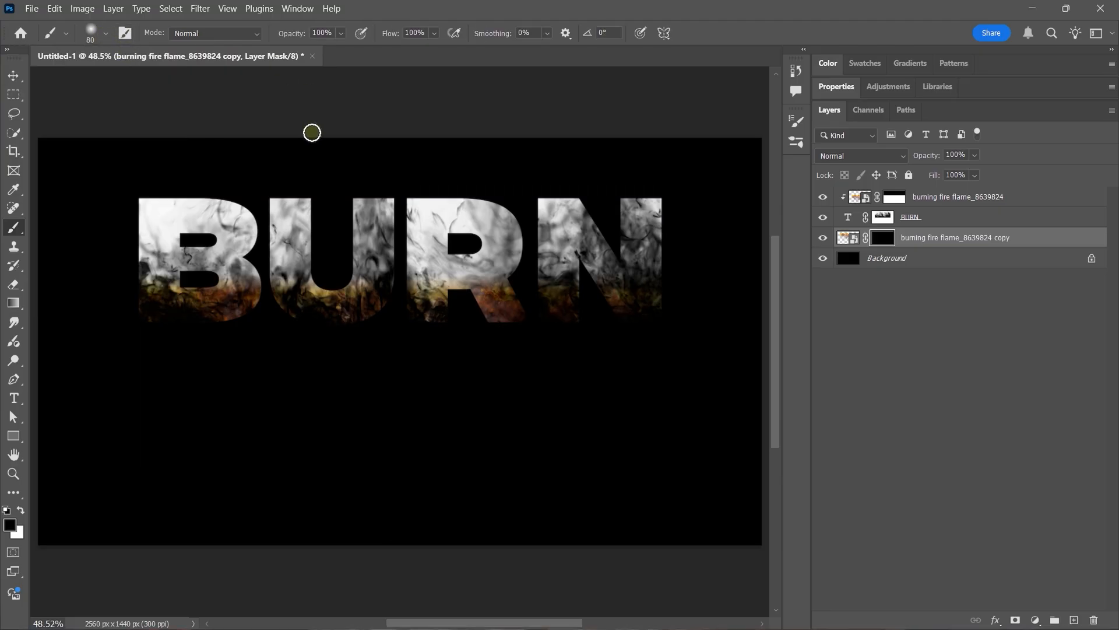
key(x)
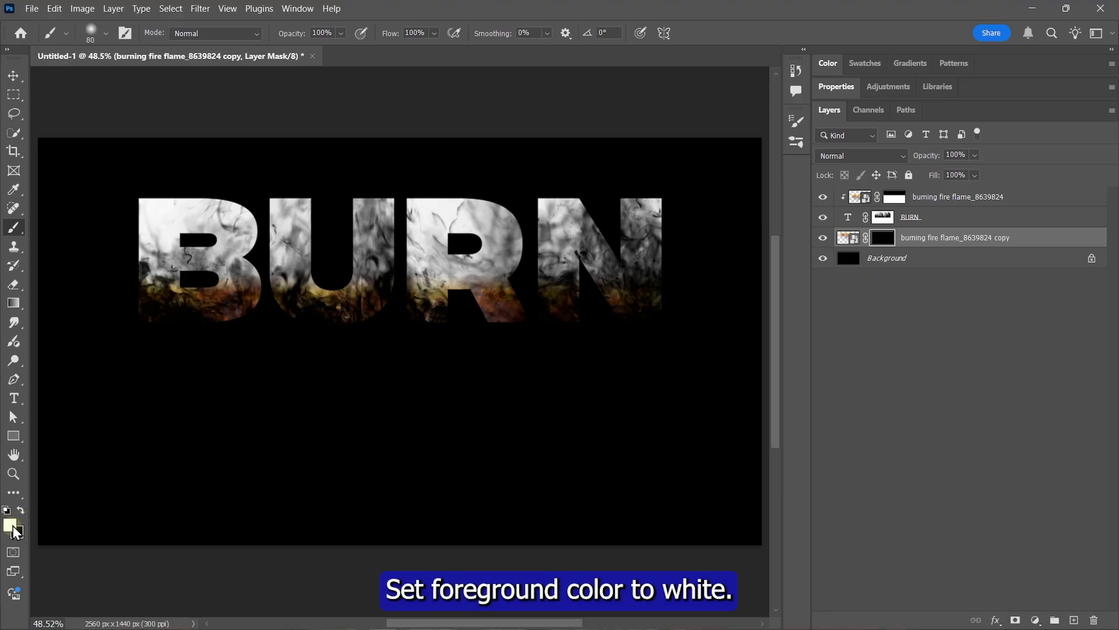
mouse_move(324, 324)
mouse_down()
mouse_move(352, 320)
mouse_move(316, 323)
mouse_move(293, 307)
mouse_move(308, 334)
mouse_move(286, 311)
mouse_move(325, 335)
mouse_move(377, 306)
mouse_move(360, 342)
mouse_move(386, 288)
mouse_move(375, 336)
mouse_move(388, 281)
mouse_move(397, 329)
mouse_move(379, 264)
mouse_move(355, 272)
mouse_move(298, 250)
mouse_move(335, 296)
mouse_move(316, 288)
mouse_move(369, 284)
mouse_move(275, 251)
mouse_up()
key(ctrl+z)
key(ctrl+z)
mouse_move(248, 320)
mouse_down()
mouse_move(145, 315)
mouse_move(275, 175)
mouse_move(233, 265)
mouse_move(559, 345)
mouse_up()
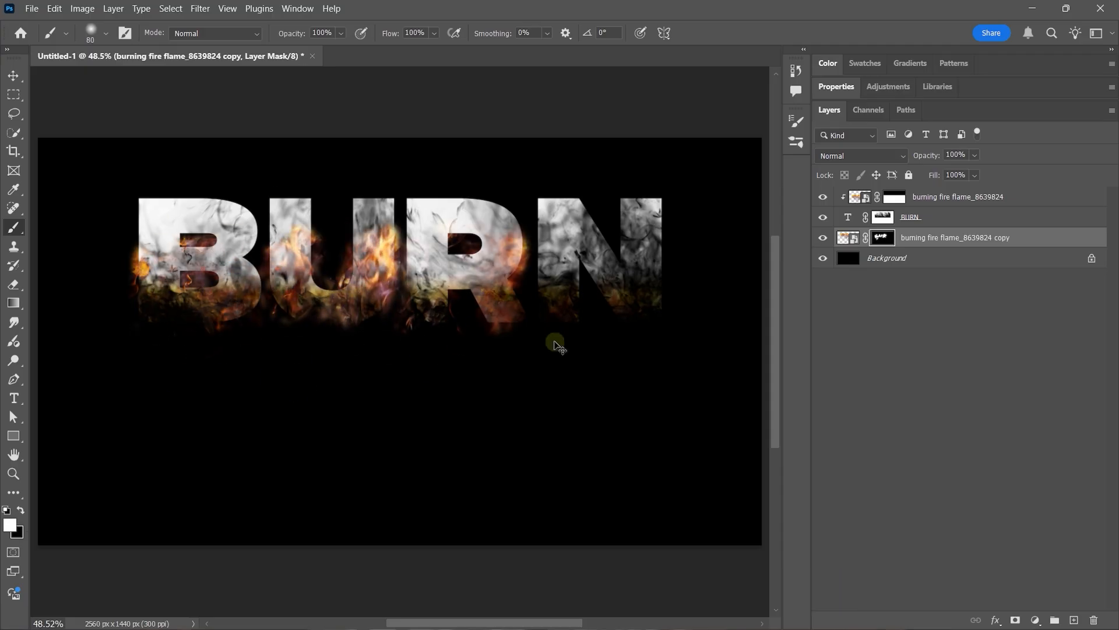
- Reveal flames around the N on the same mask with a 50 px brush, and restore the brush size to 80 px
key(ctrl+z)
key([)
key([)
key([)
mouse_move(490, 305)
mouse_down()
mouse_move(615, 271)
mouse_move(597, 273)
mouse_move(698, 295)
mouse_up()
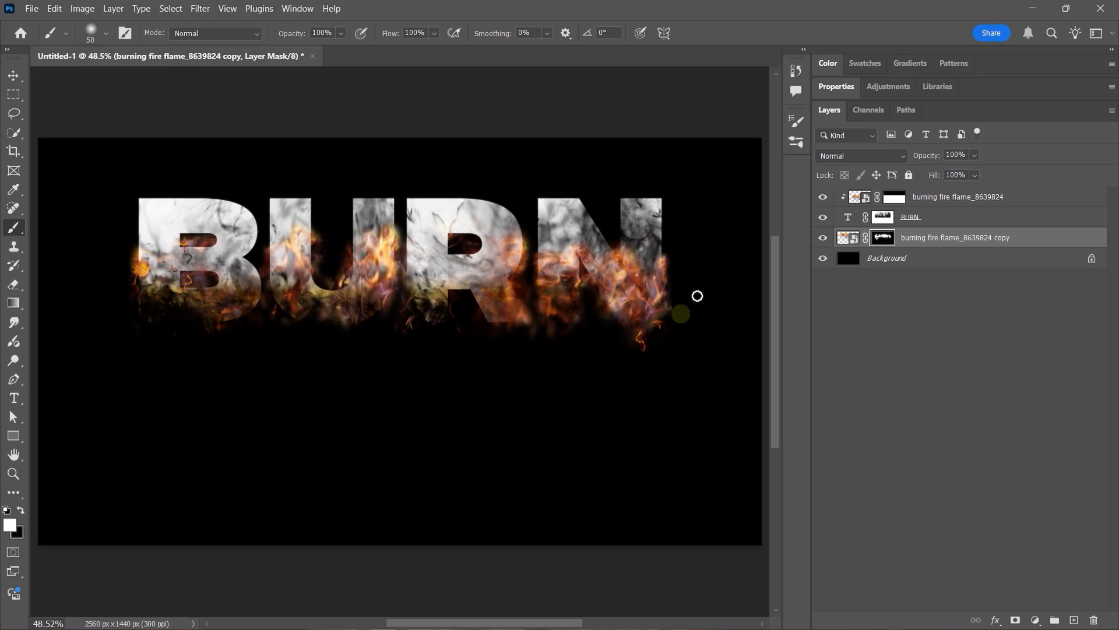
key(])
key(])
key(])
- Place paperboard-texture.jpg on the canvas and move it directly above the BURN text layer so it is clipped to the text
key(alt+Tab)
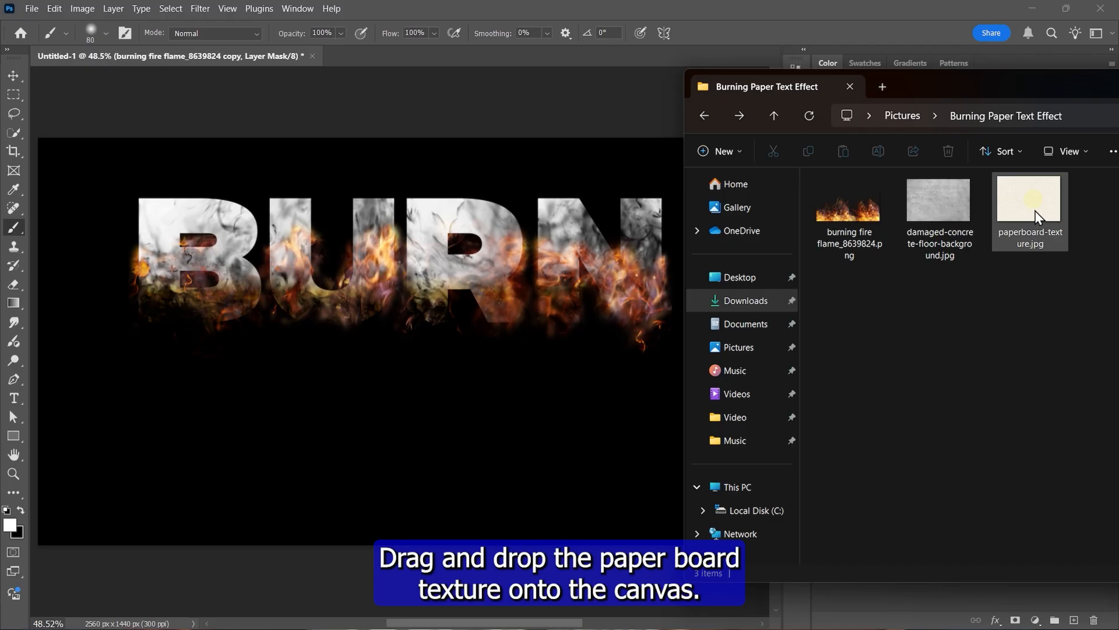
drag(1036, 214, 449, 300)
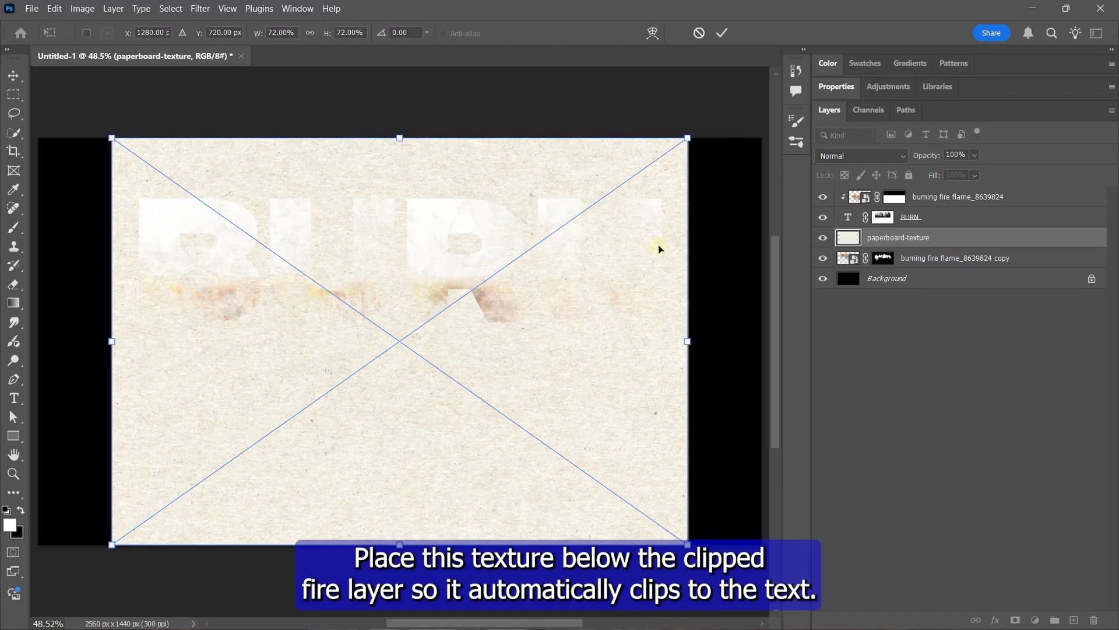
drag(886, 239, 880, 223)
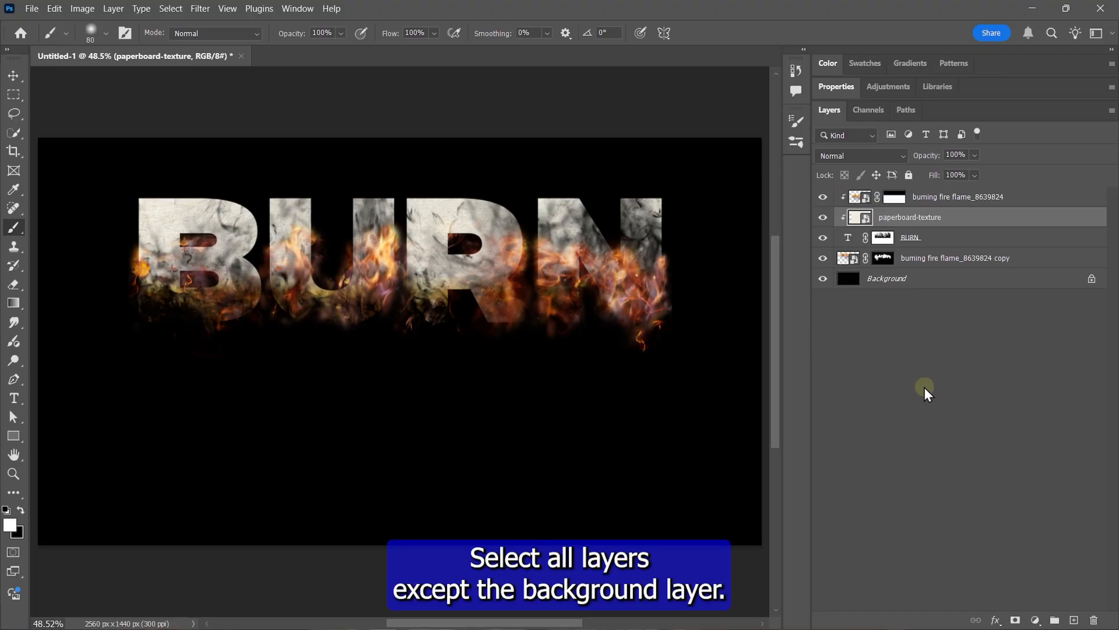
- Group all layers except the Background and duplicate the group three times
click(915, 264)
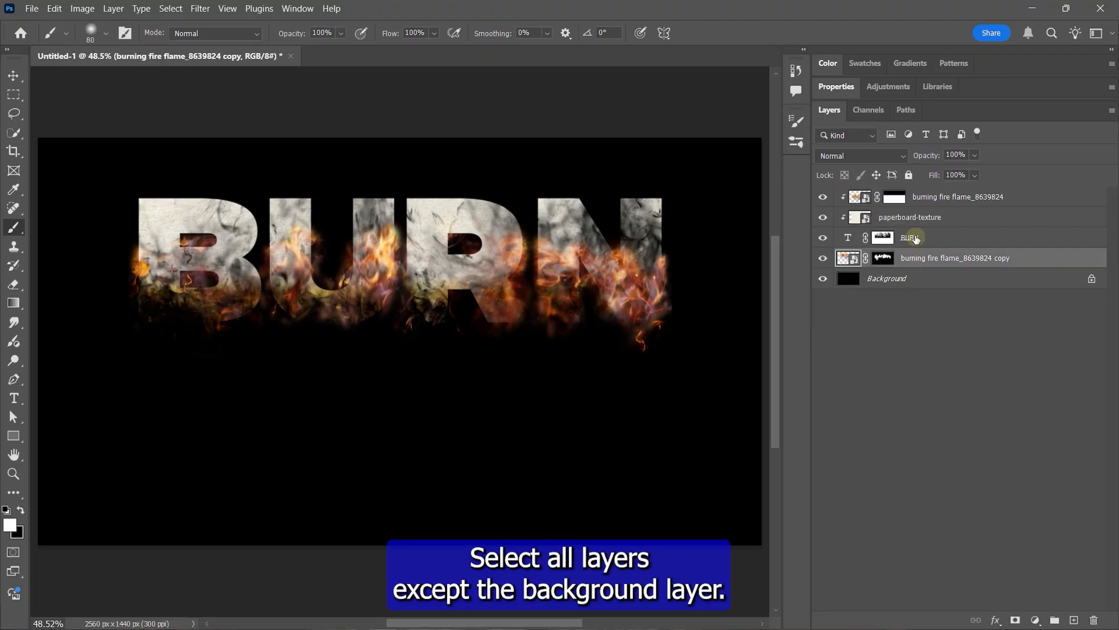
shift+click(924, 200)
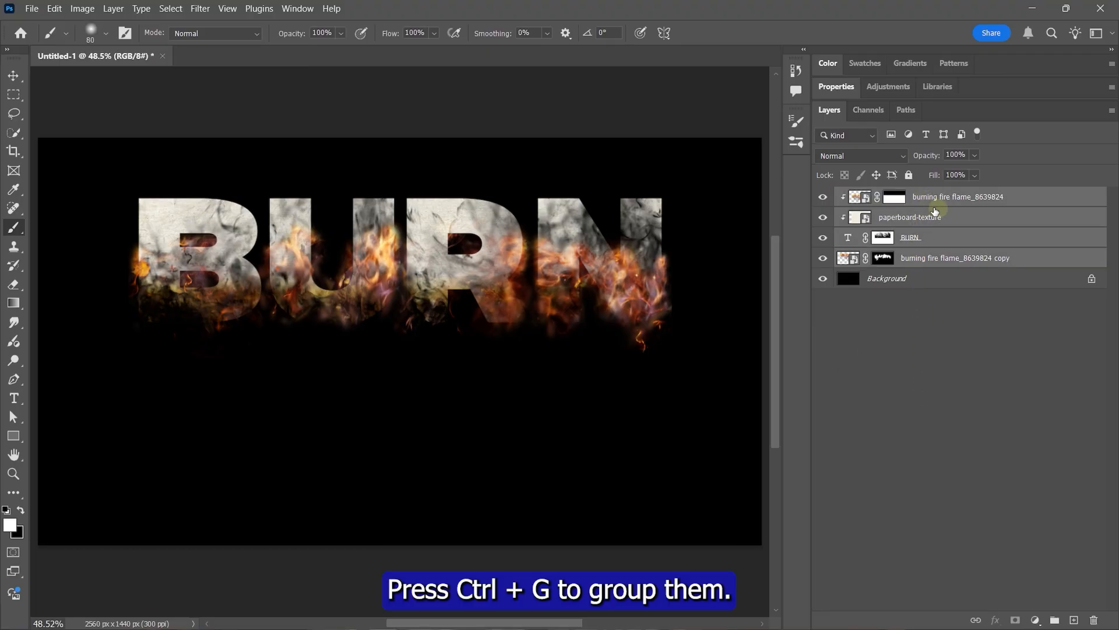
key(ctrl+g)
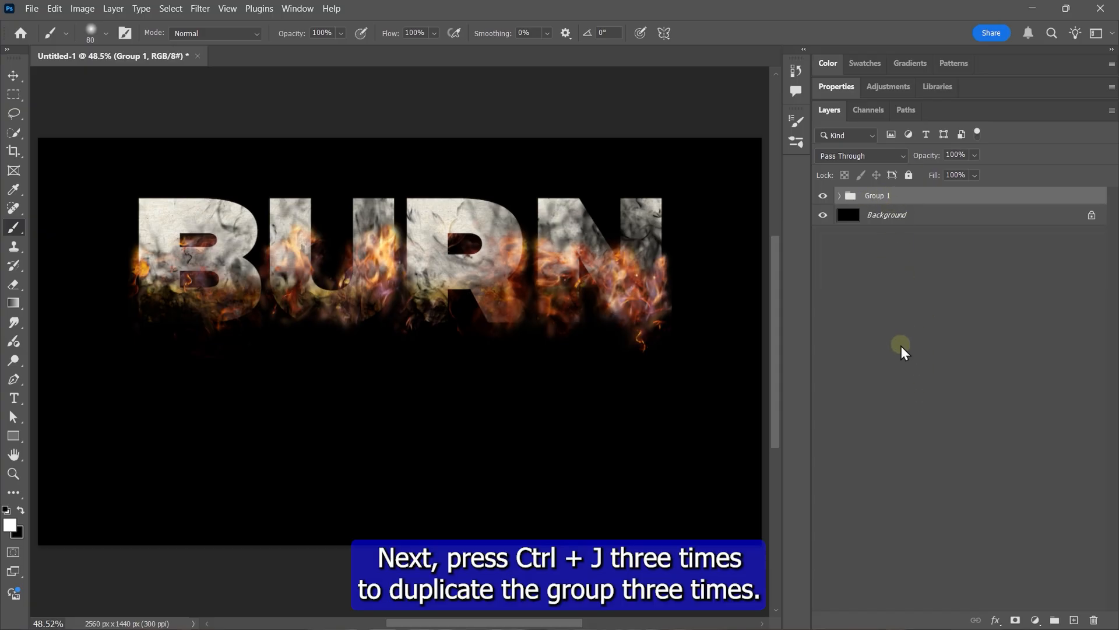
key(ctrl+j)
key(ctrl+j)
key(ctrl+j)
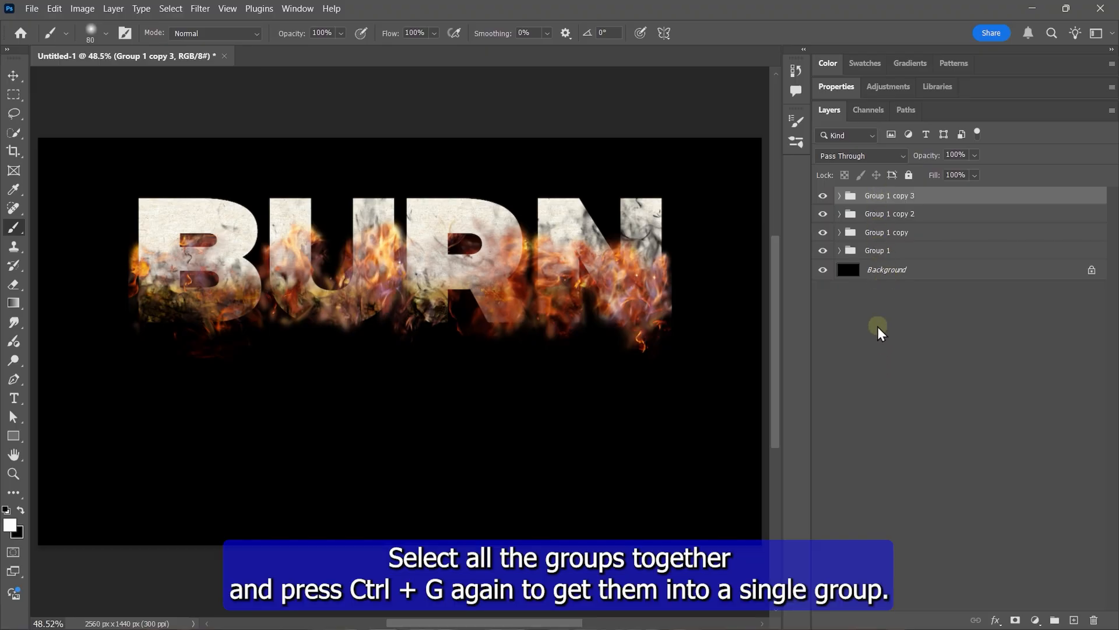
- Combine all four groups into a single group and add a layer mask to it for touch-ups with a black brush
click(883, 252)
shift+click(884, 198)
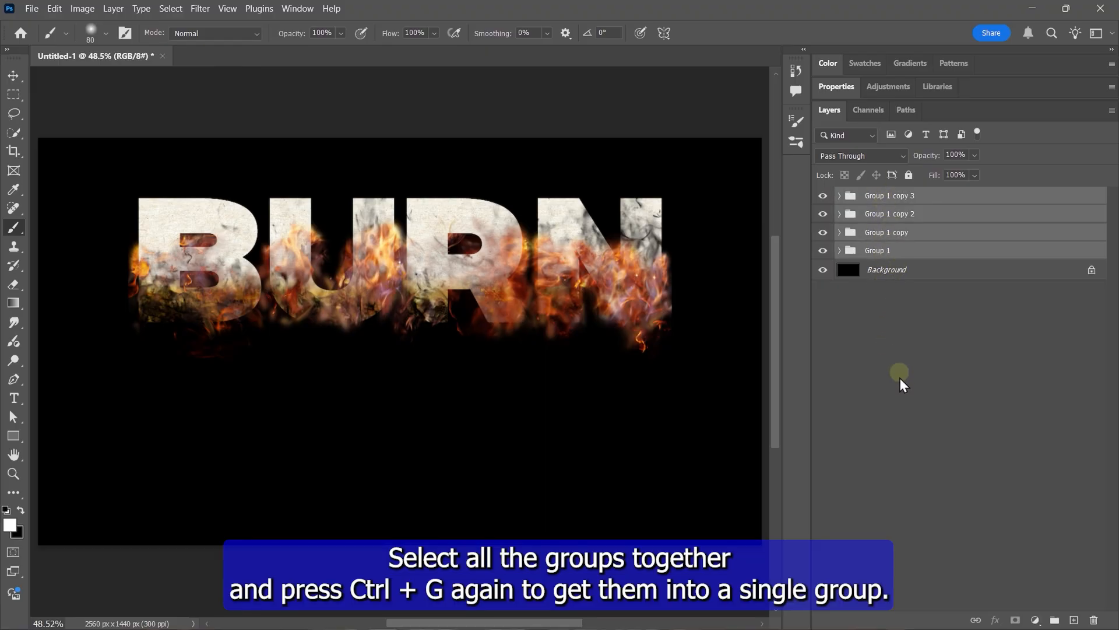
key(ctrl+g)
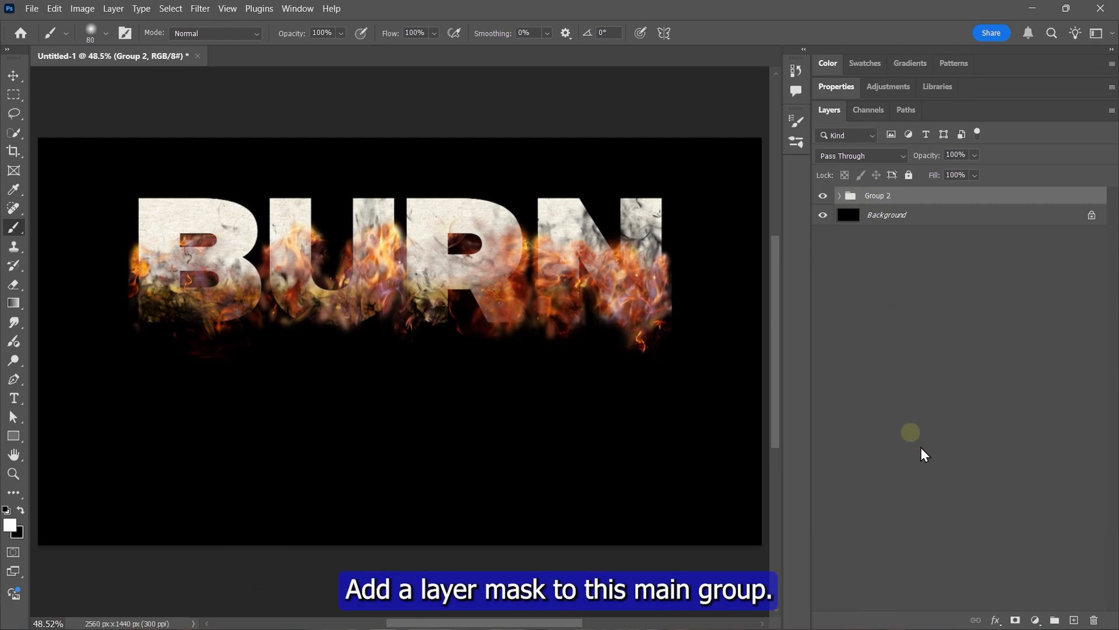
click(1016, 619)
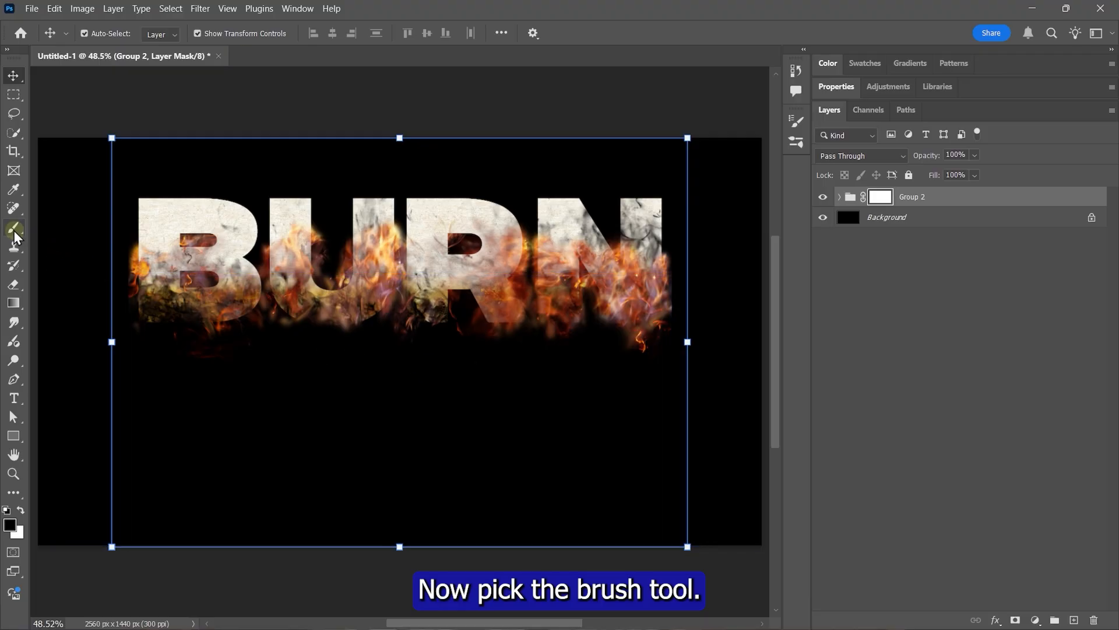
click(14, 229)
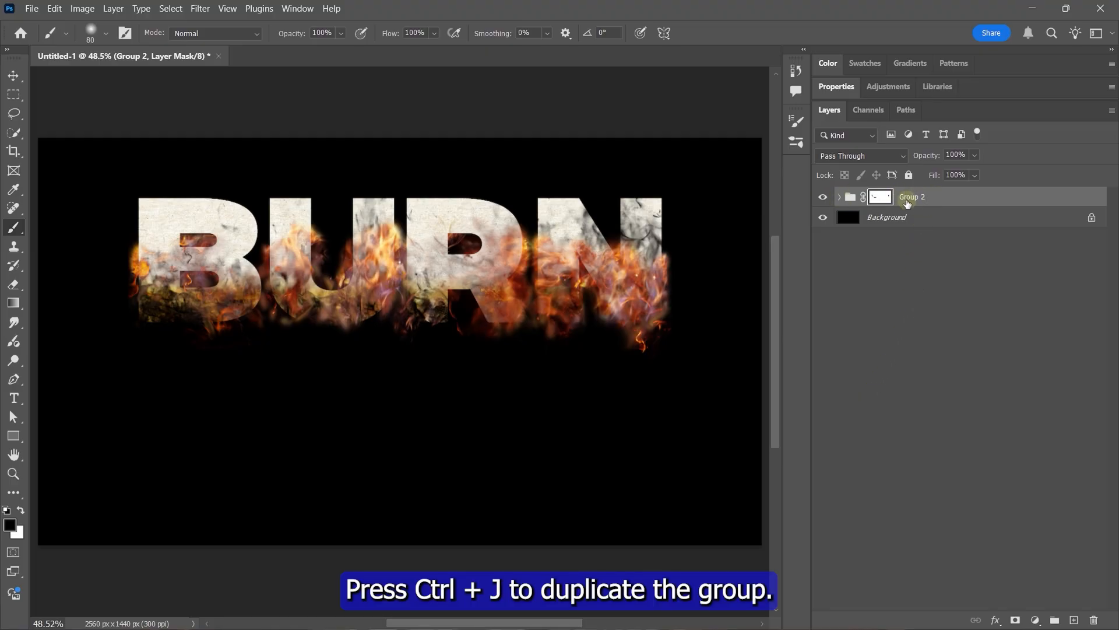
- Duplicate the main group, flip the lower one vertically and shift it slightly down to form a reflection beneath the lettering
key(ctrl+j)
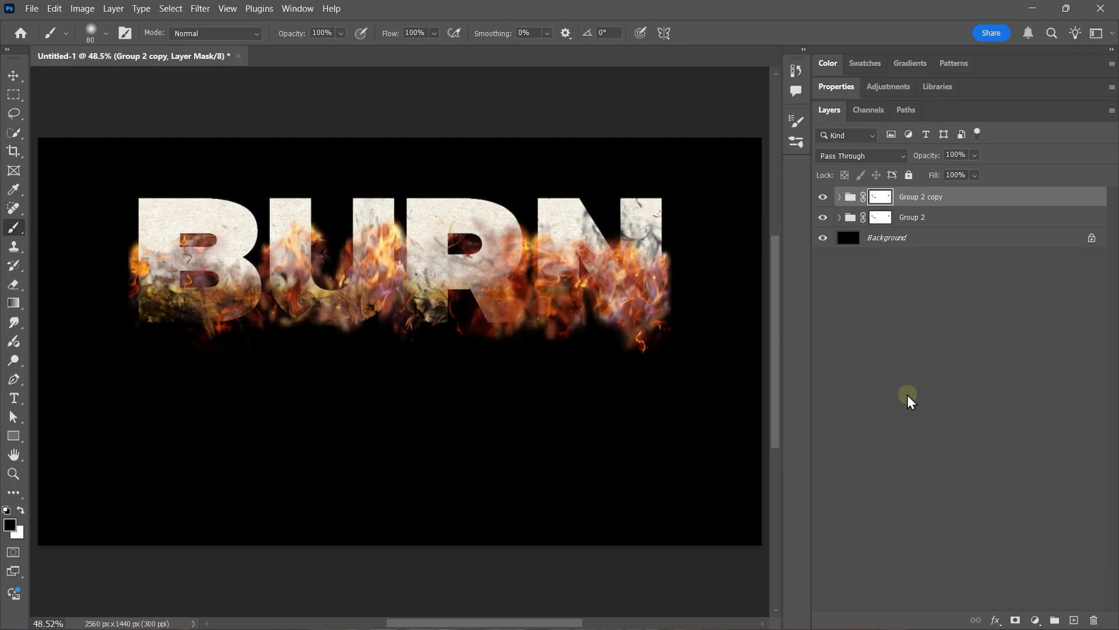
click(912, 215)
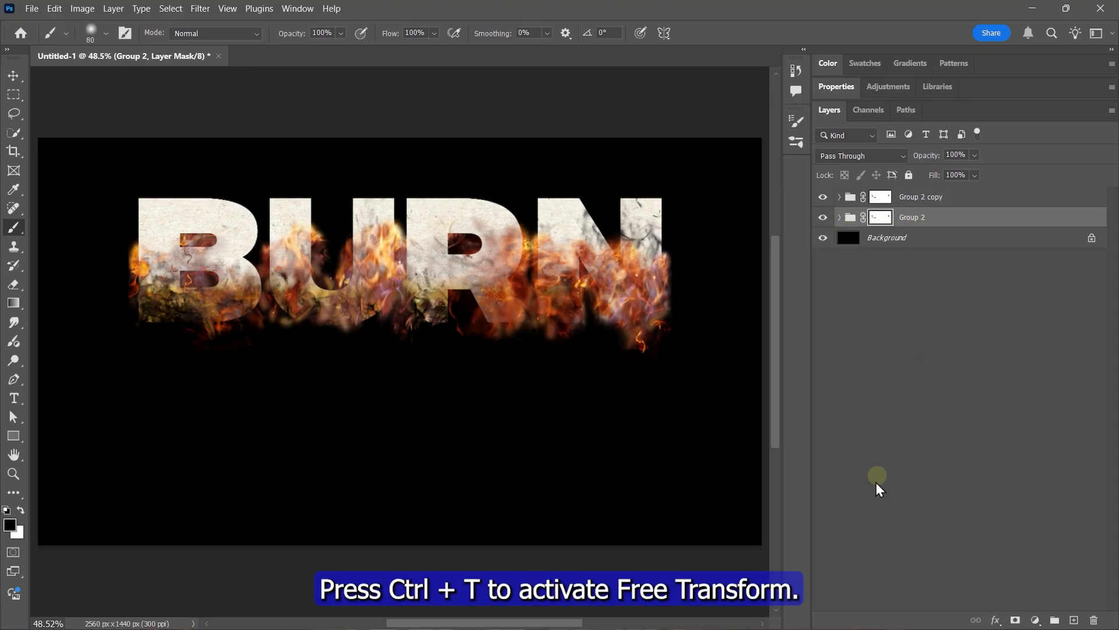
key(ctrl+t)
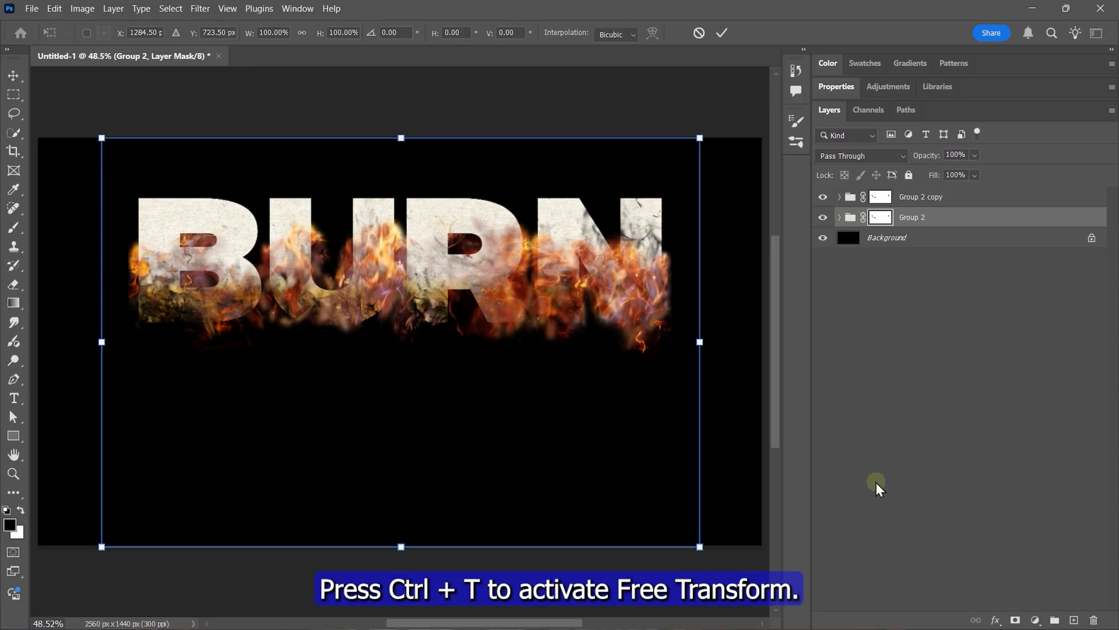
right_click(400, 390)
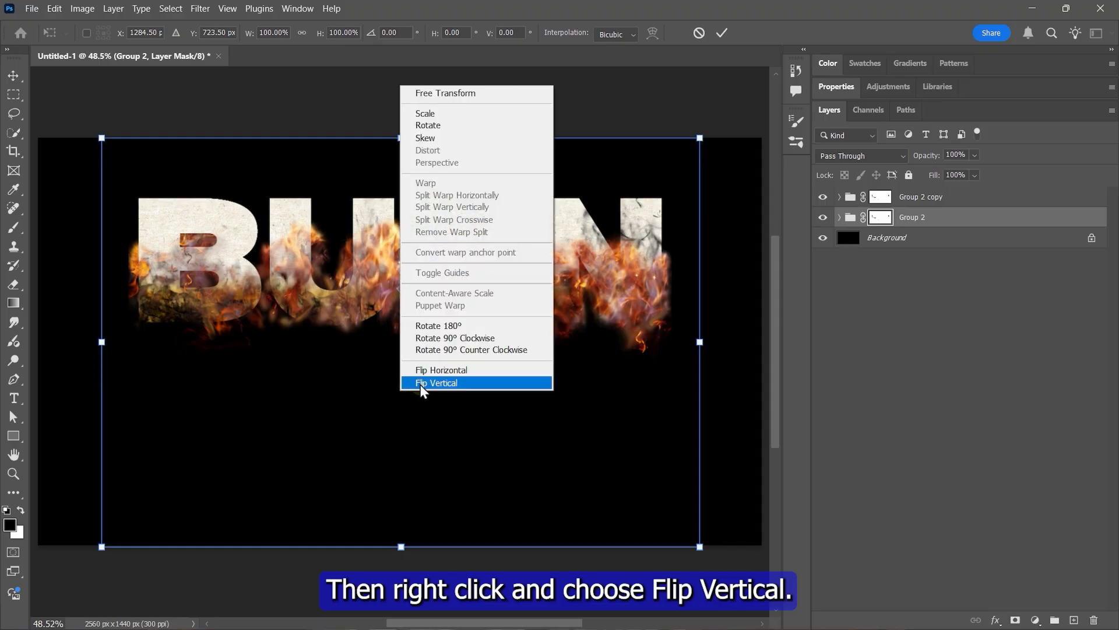
click(450, 387)
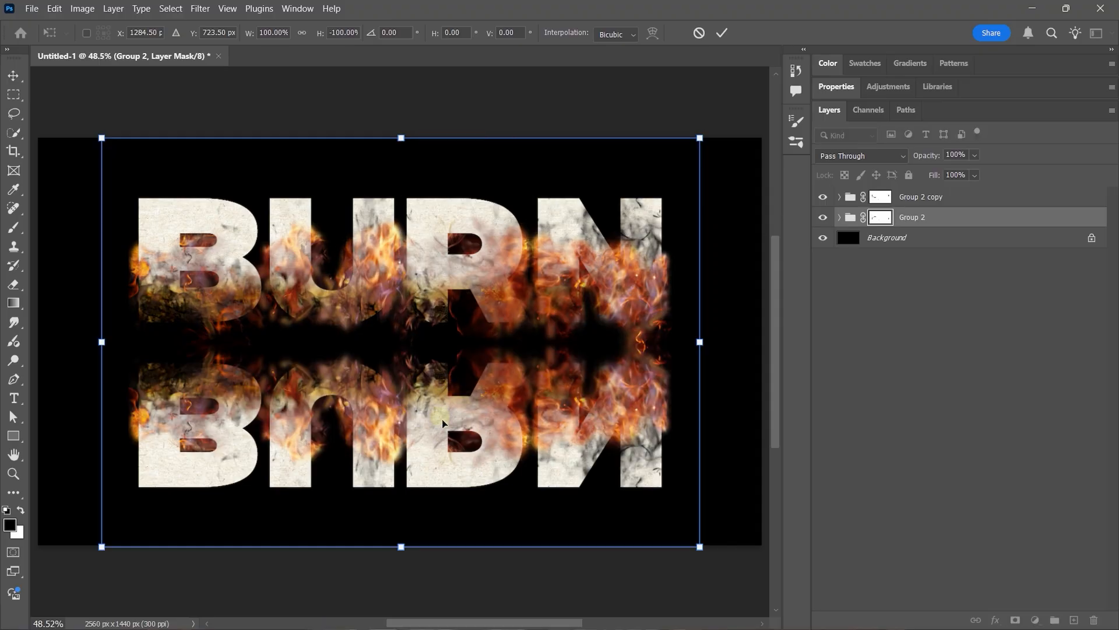
drag(435, 431, 473, 457)
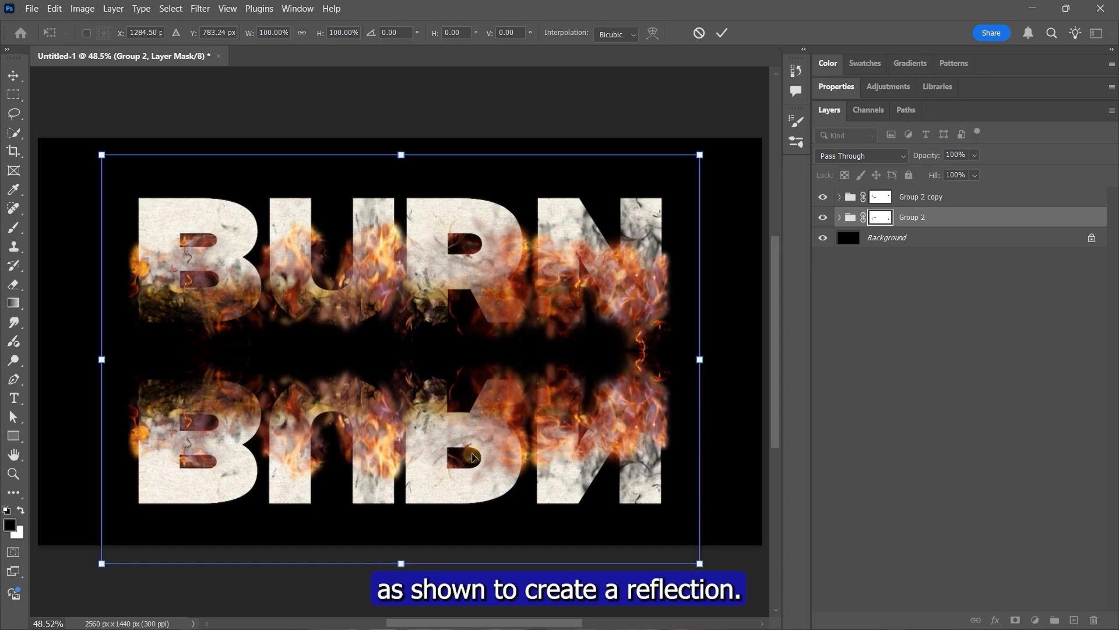
key(Return)
key(b)
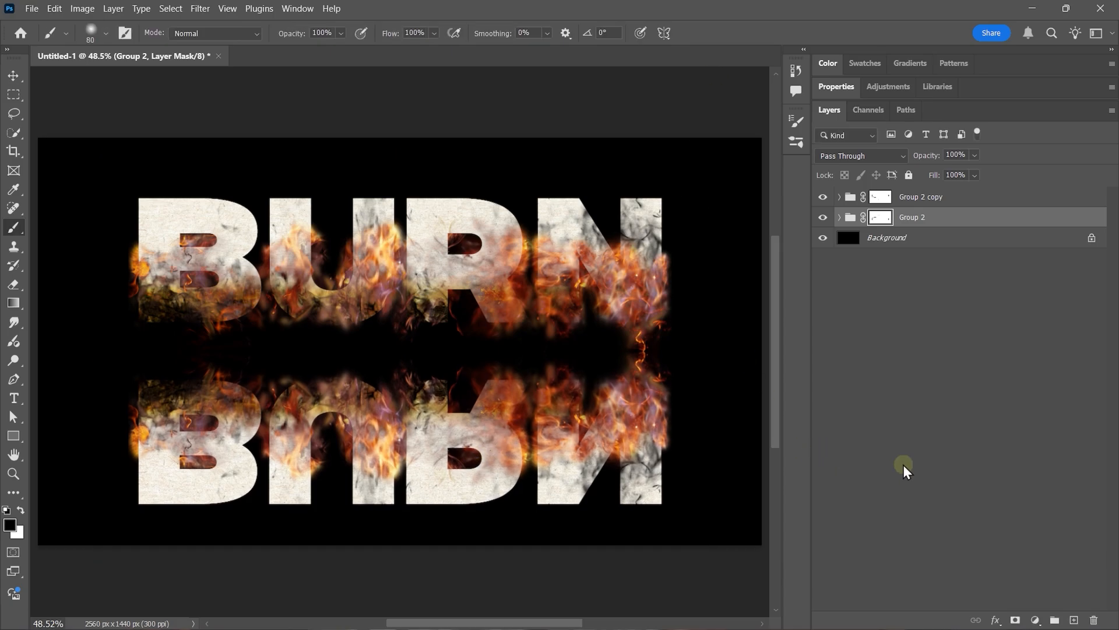
- Convert the reflection group to a smart object and set its opacity to 70%
right_click(935, 217)
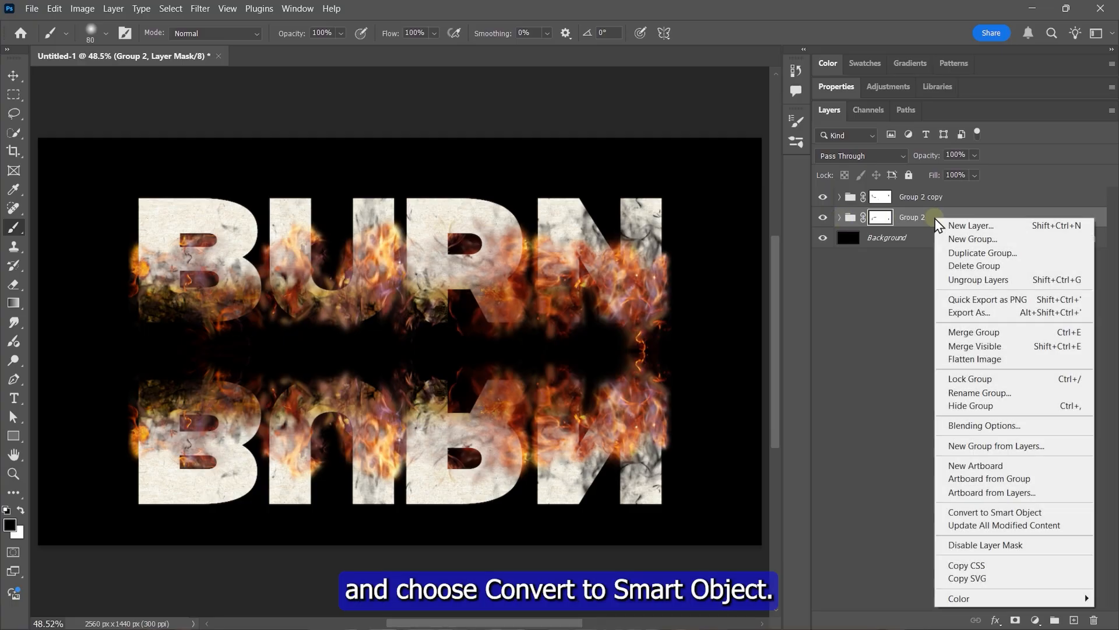
click(974, 513)
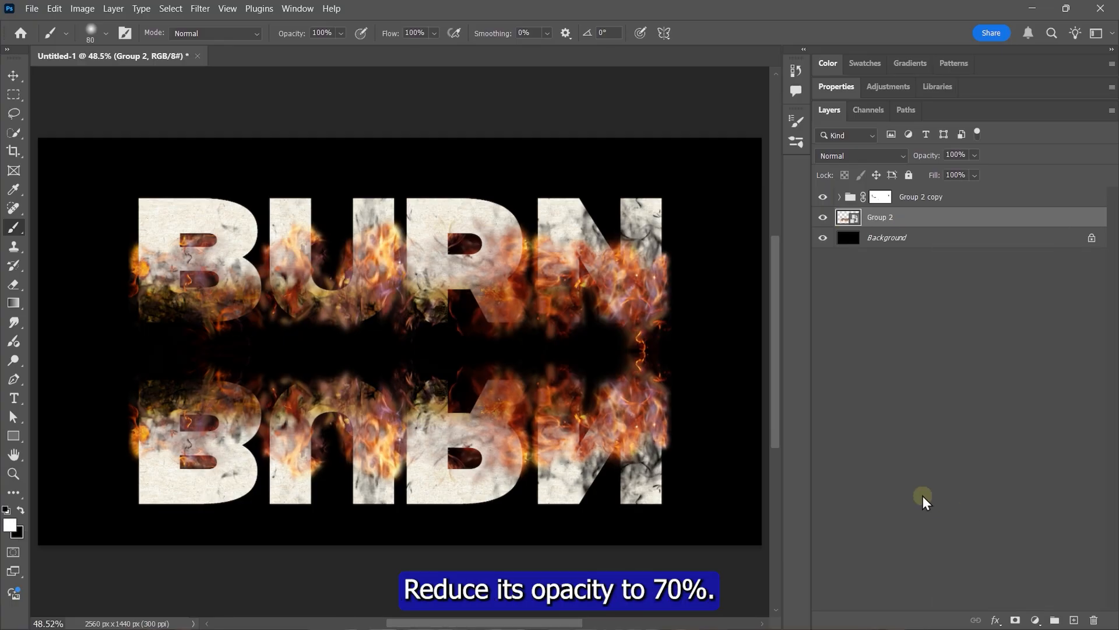
drag(974, 155, 971, 172)
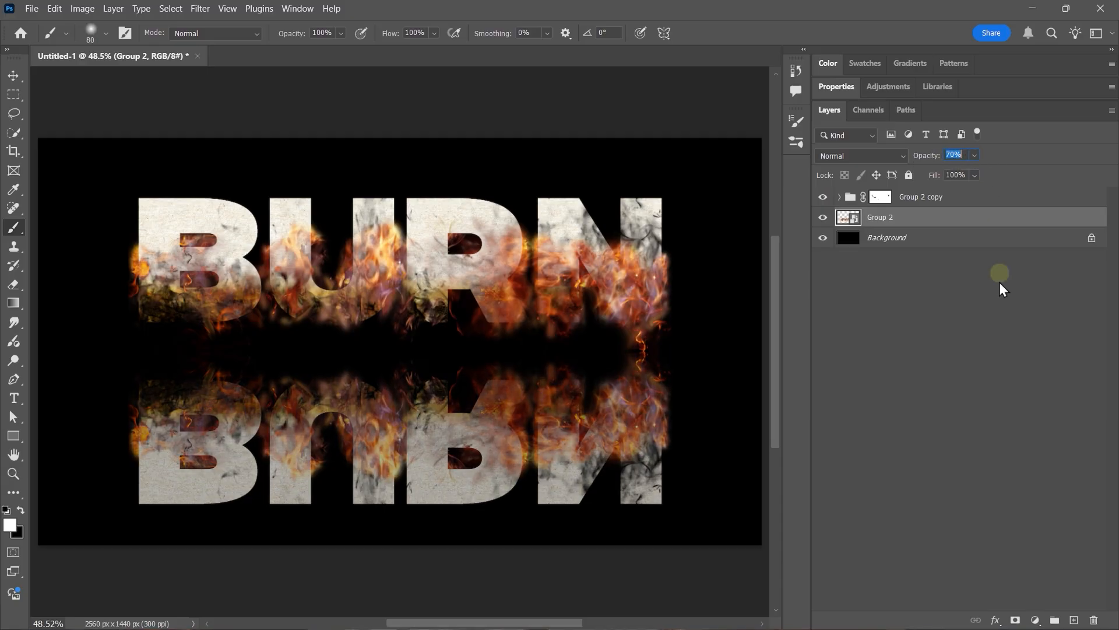
- Apply a Gaussian Blur with a 14 pixel radius to the reflection
click(200, 8)
mouse_move(211, 171)
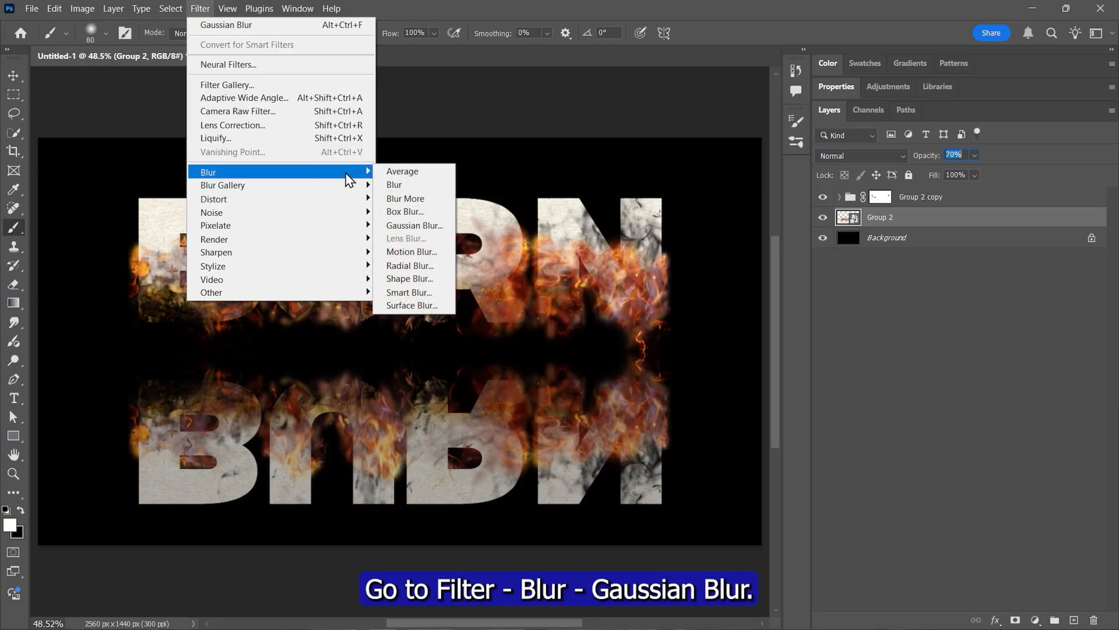
click(412, 225)
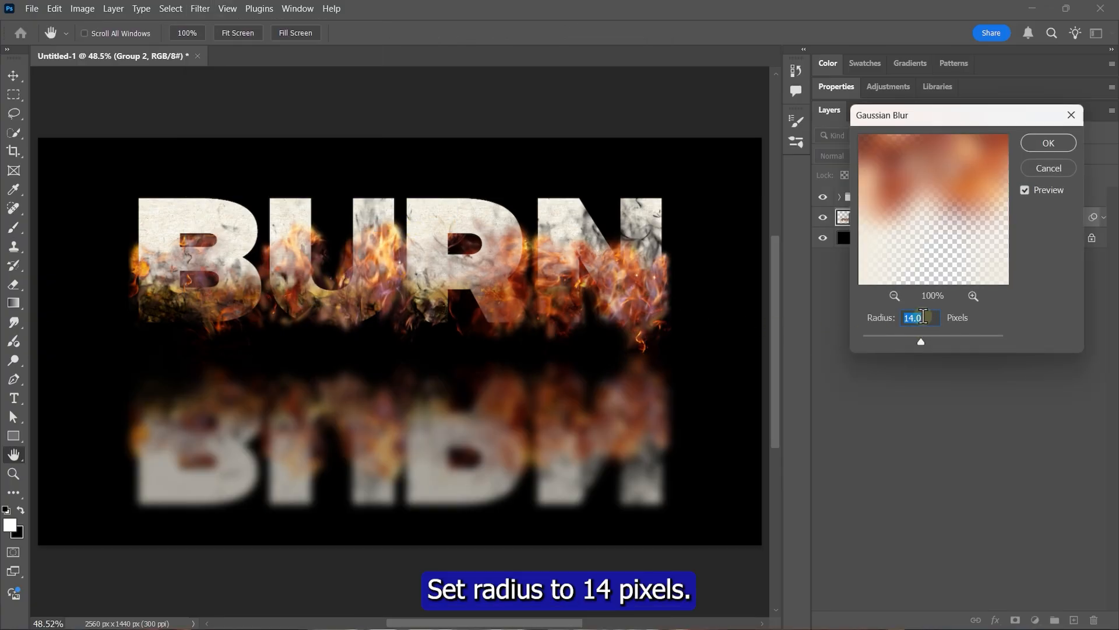
click(1044, 145)
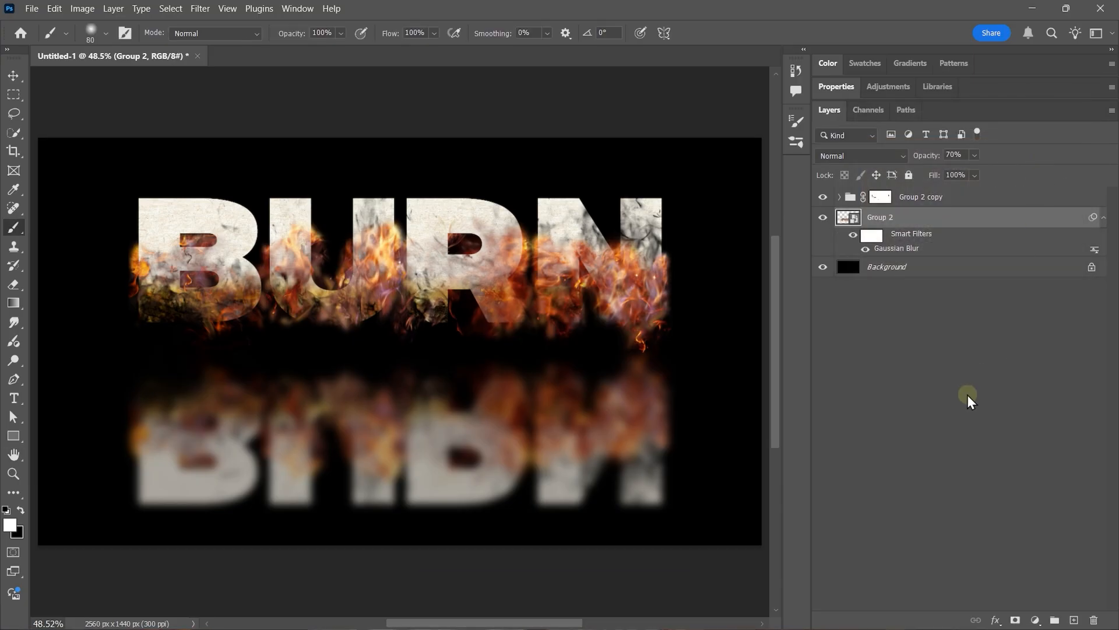
- Apply a Motion Blur to the reflection with an angle of 0° and a distance of 103 pixels
click(200, 8)
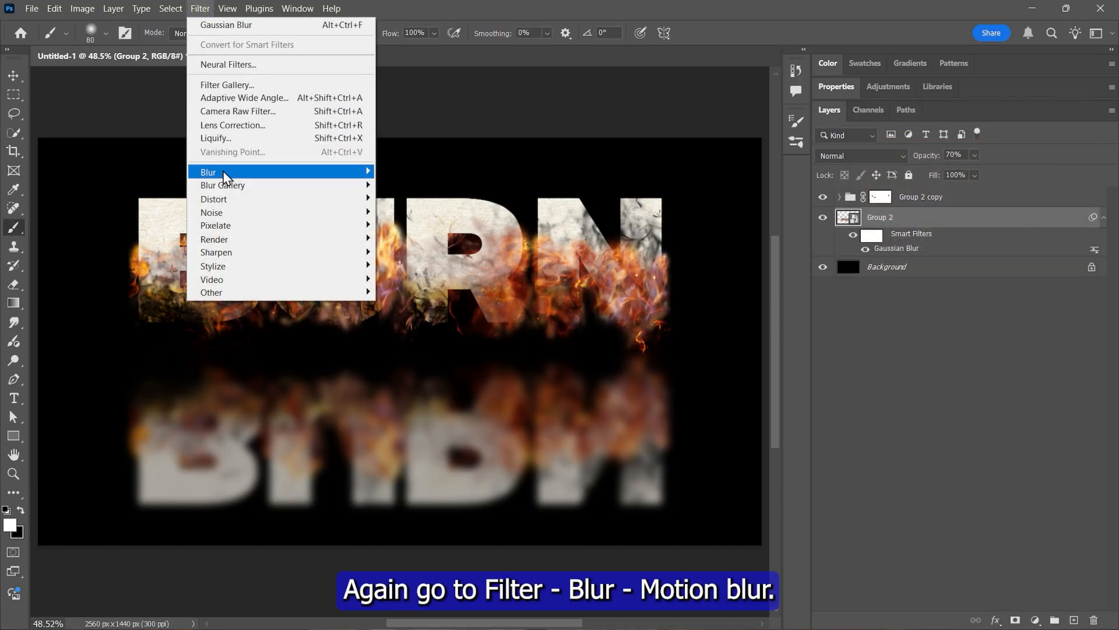
mouse_move(350, 171)
click(412, 251)
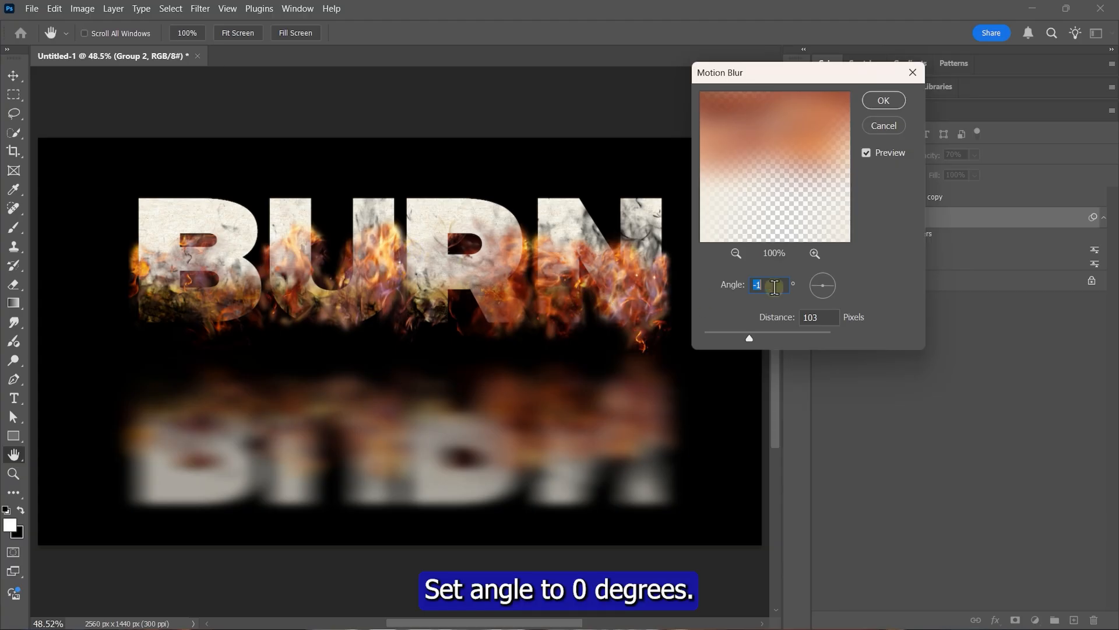
text(0)
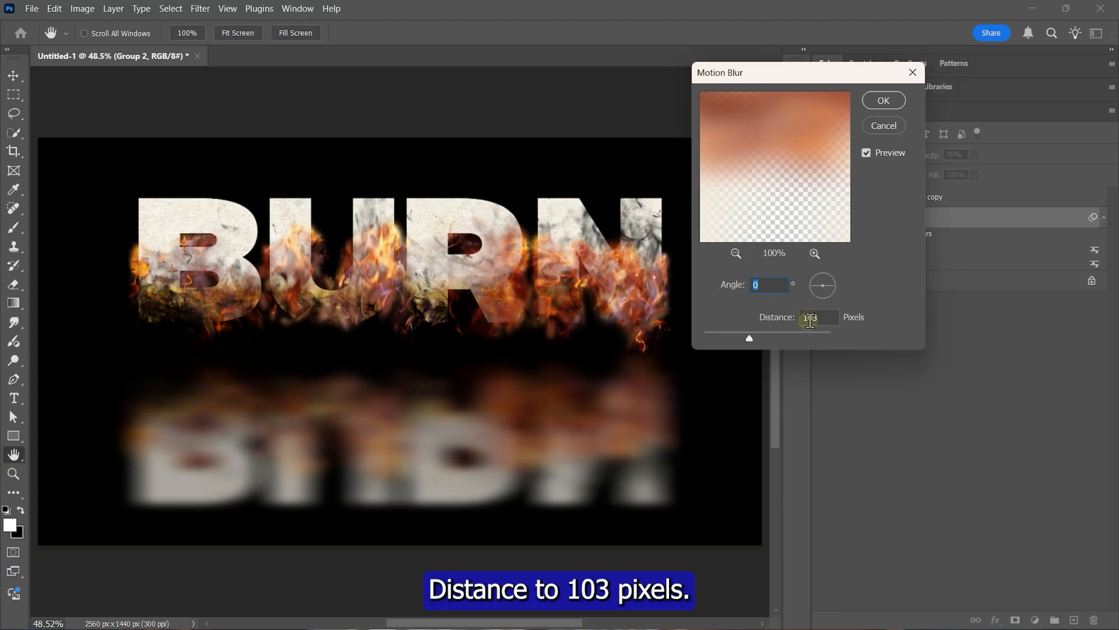
click(883, 99)
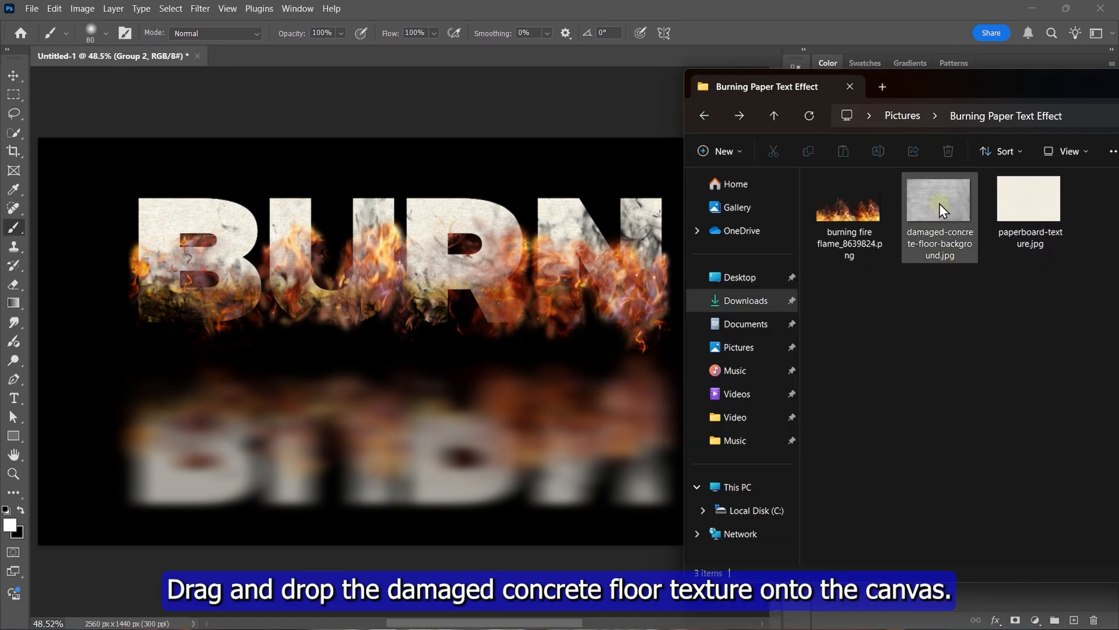
- Place damaged-concrete-floor-background.jpg on the canvas between the main lettering group and the reflection
drag(939, 204, 409, 347)
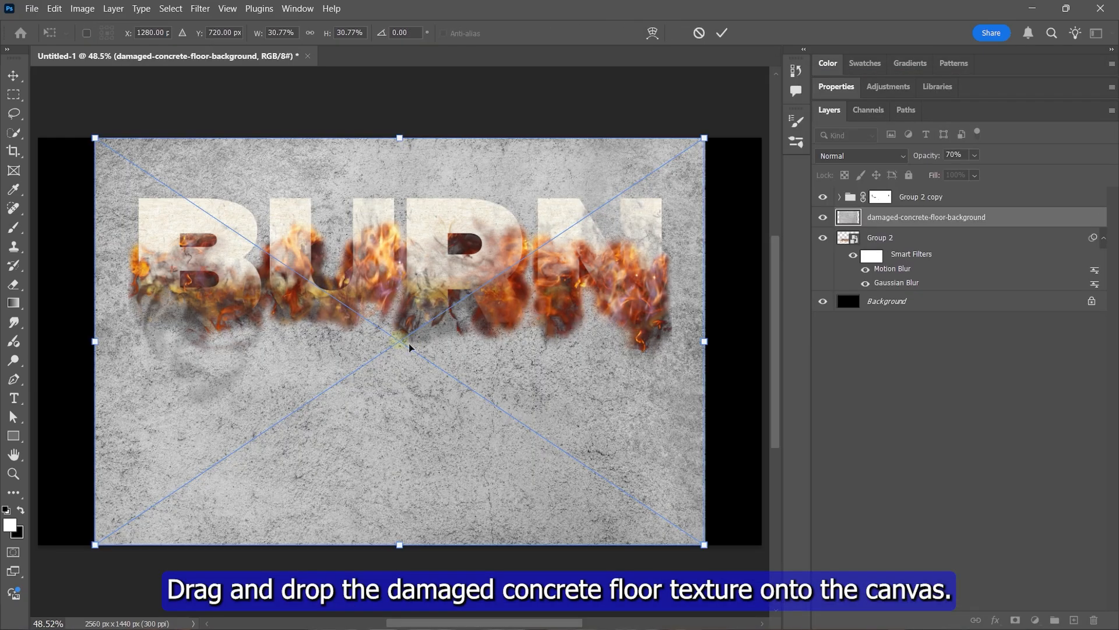
click(722, 33)
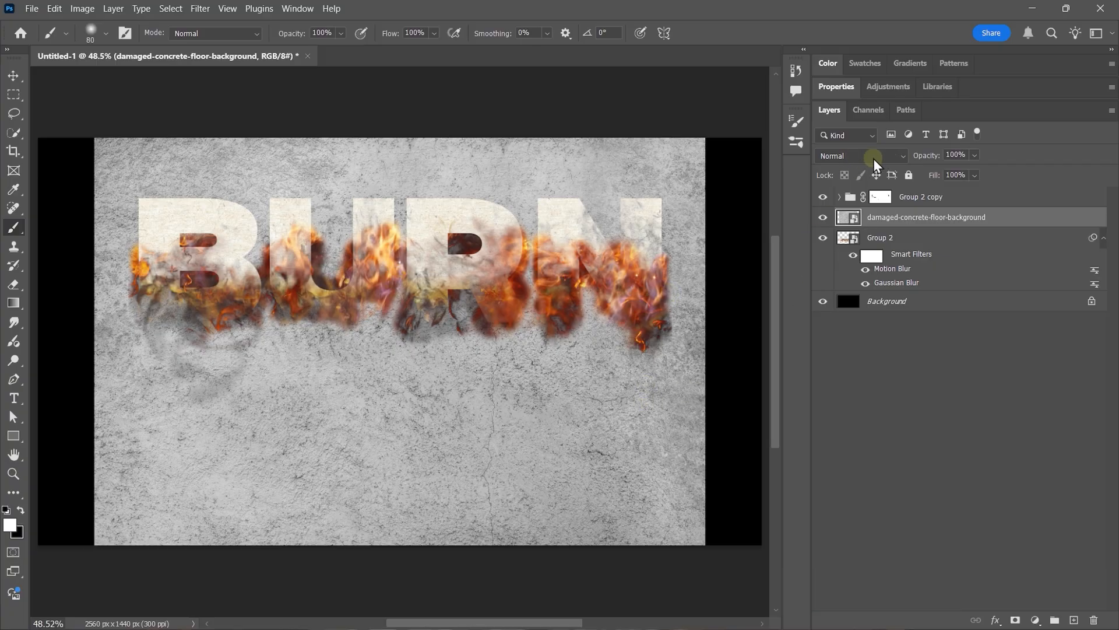
- Blend the concrete texture layer with Multiply and move it down so it covers the floor reflection
click(902, 163)
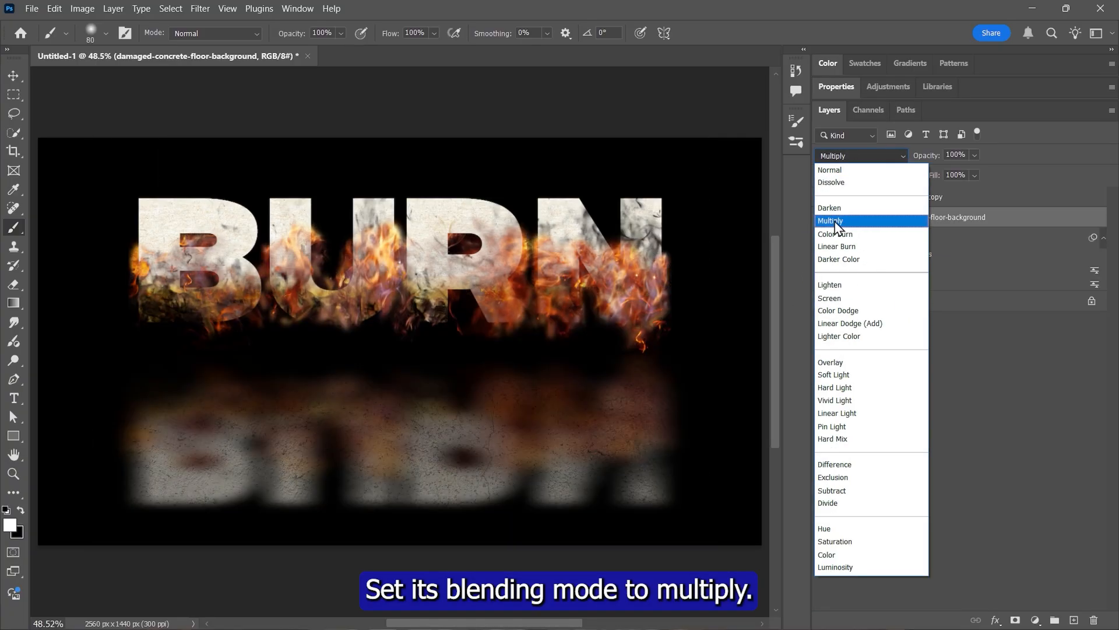
click(835, 222)
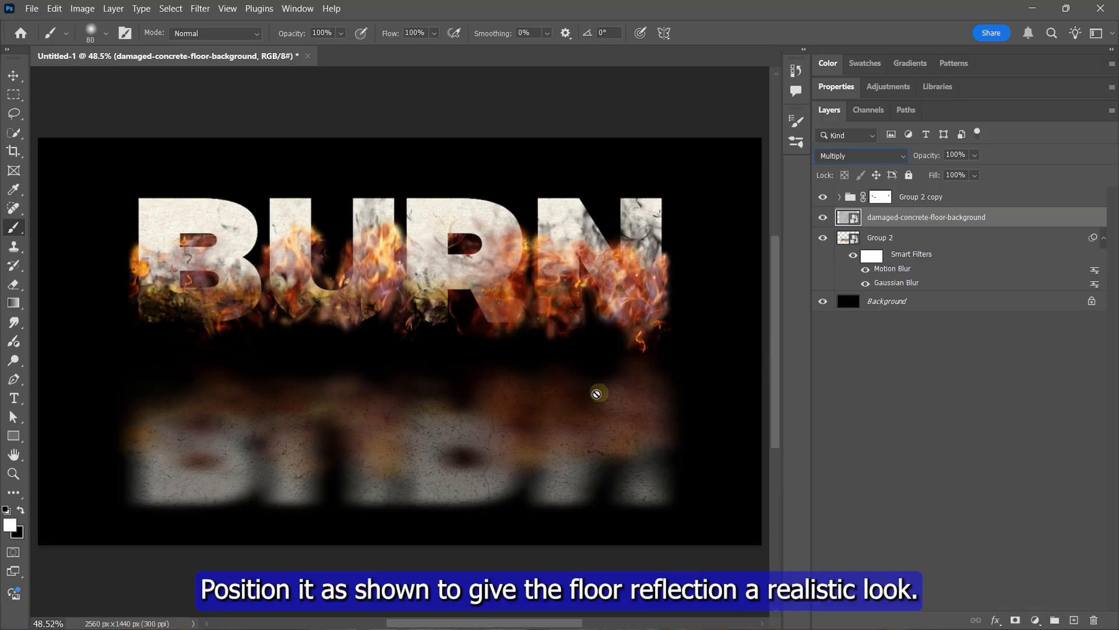
key(ctrl+t)
drag(481, 354, 482, 444)
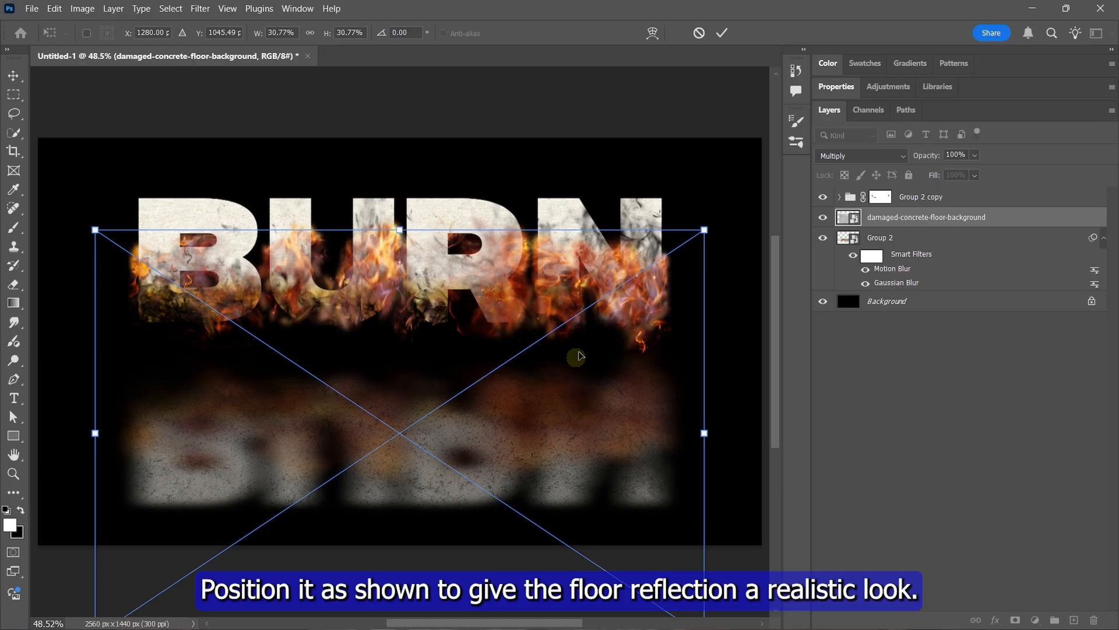
key(Return)
key(b)
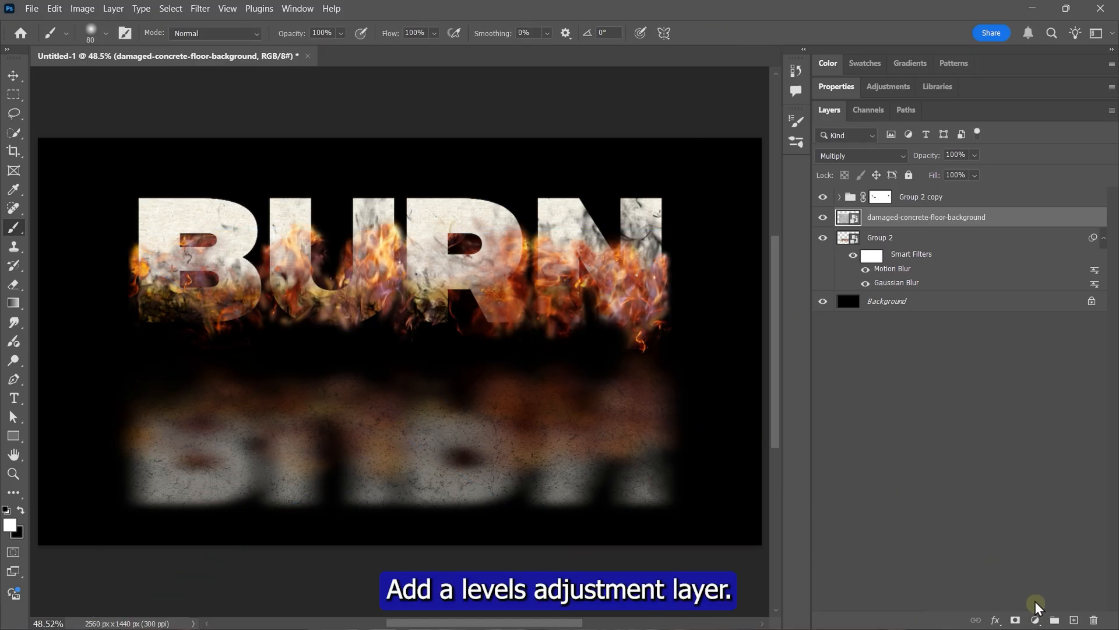
- Add a Levels adjustment layer and place it at the top of the layer stack
click(1035, 619)
click(1023, 421)
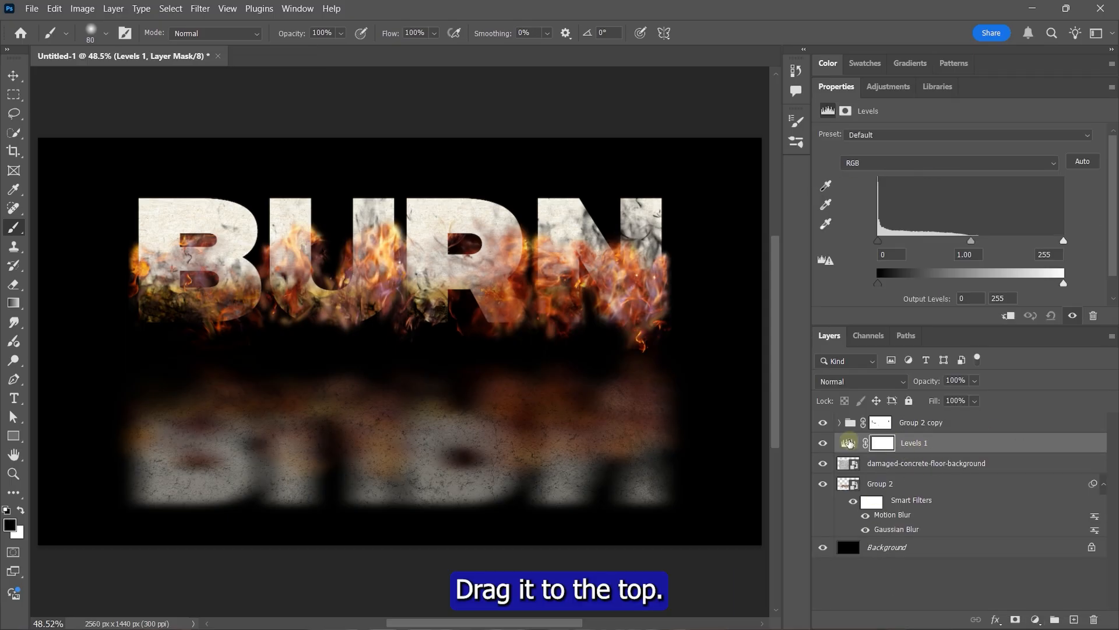
drag(912, 444, 833, 427)
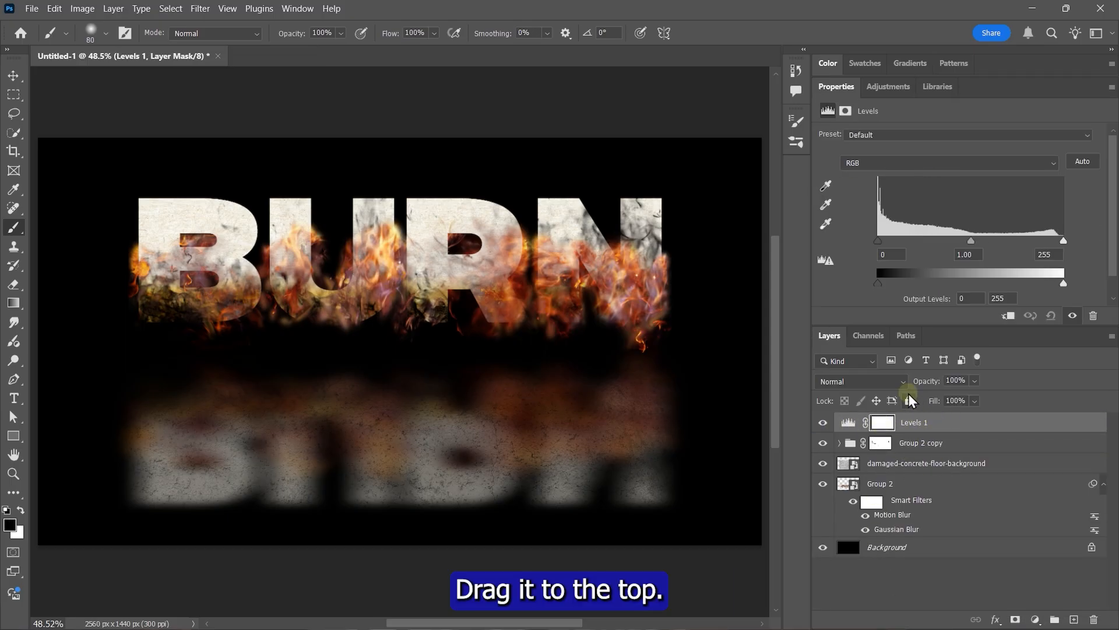
- Set the Levels shadow input to 54 and reduce the adjustment layer's opacity to 50%
drag(880, 247, 896, 246)
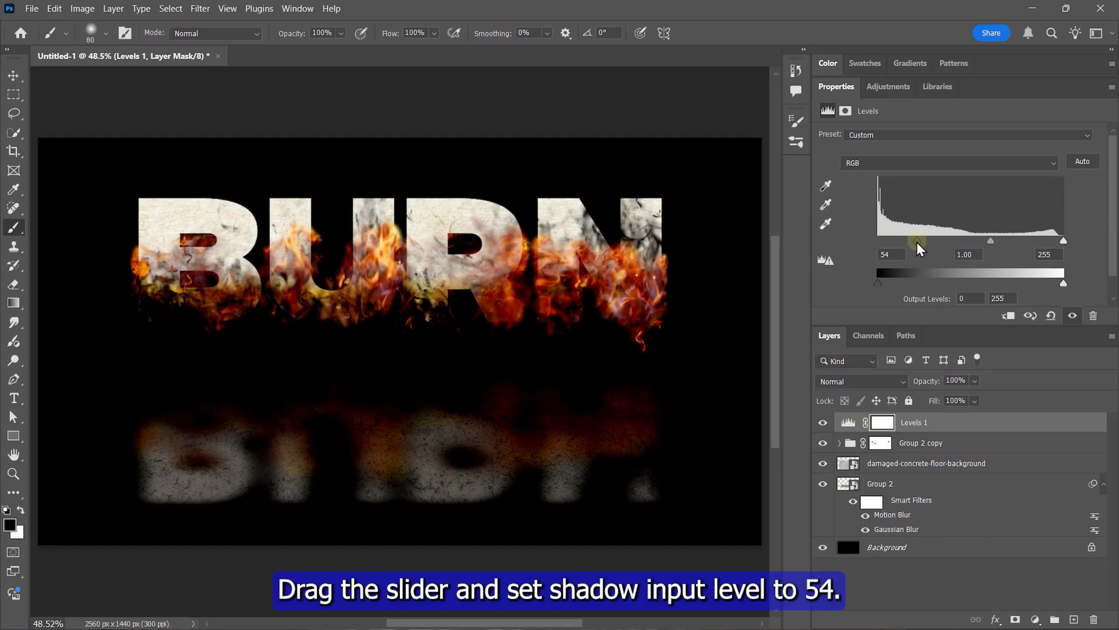
drag(924, 326, 924, 310)
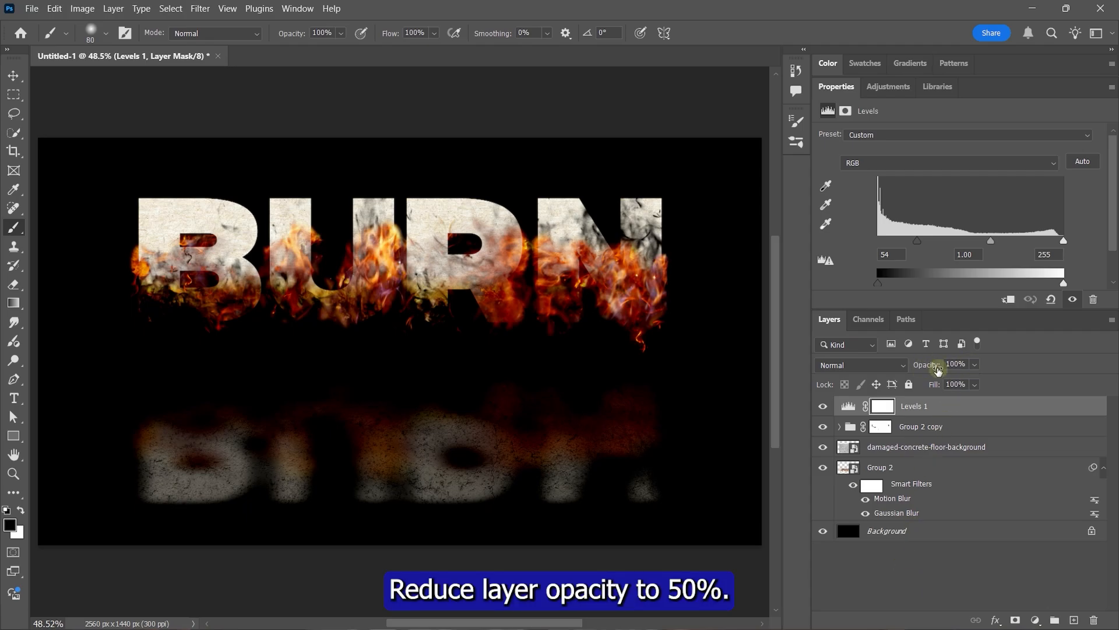
drag(975, 365, 958, 387)
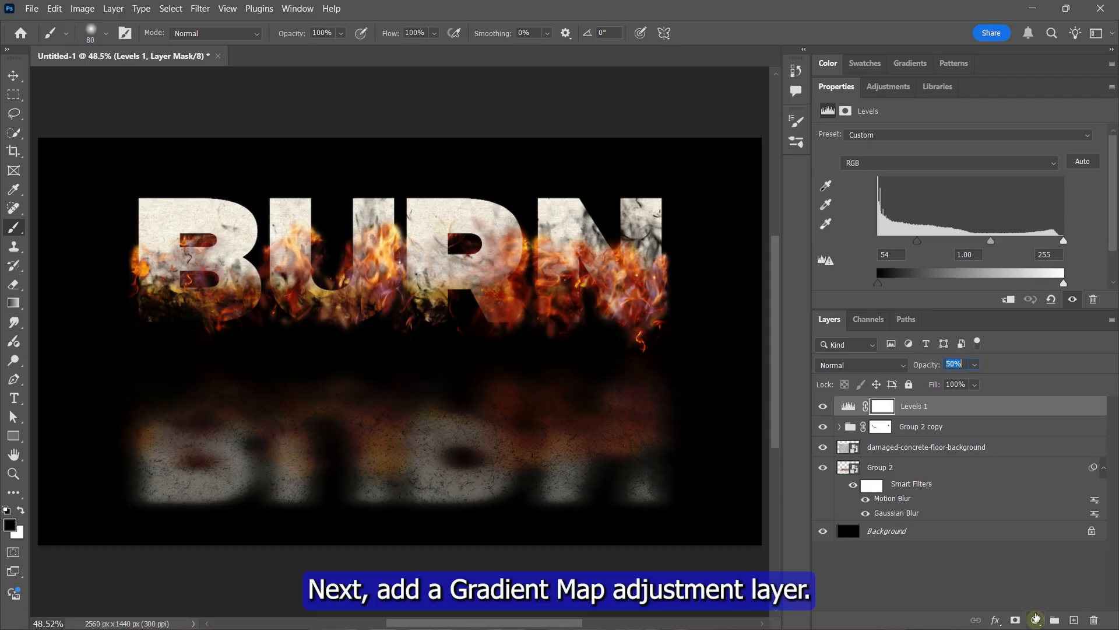
- Add a Gradient Map adjustment layer above Levels and give it the Orange_05 preset from the Oranges group
click(1036, 615)
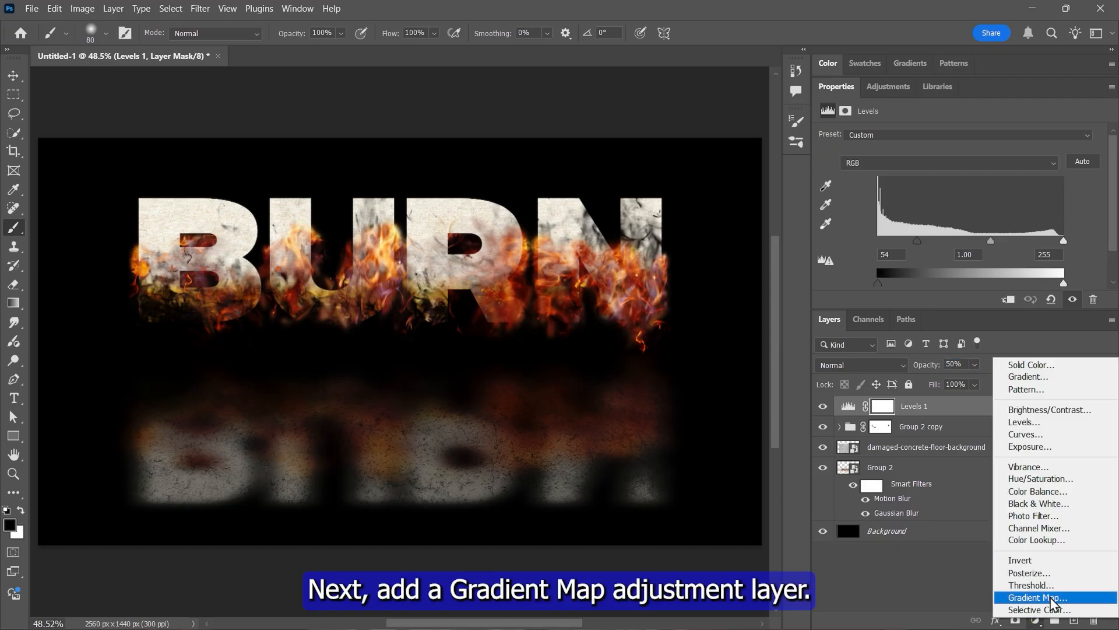
click(1021, 599)
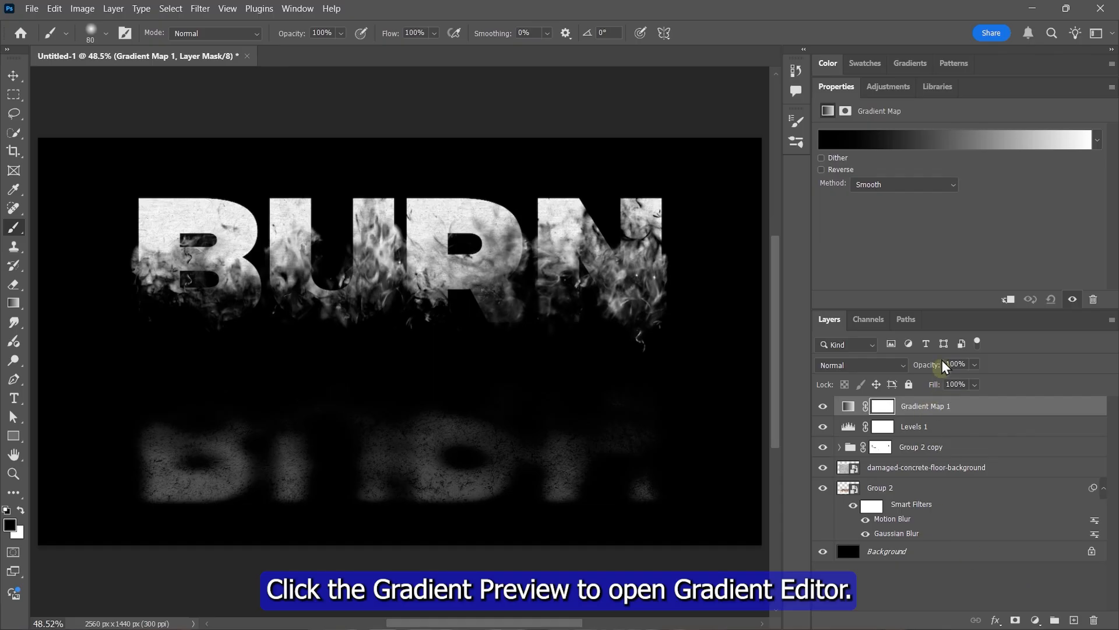
click(906, 143)
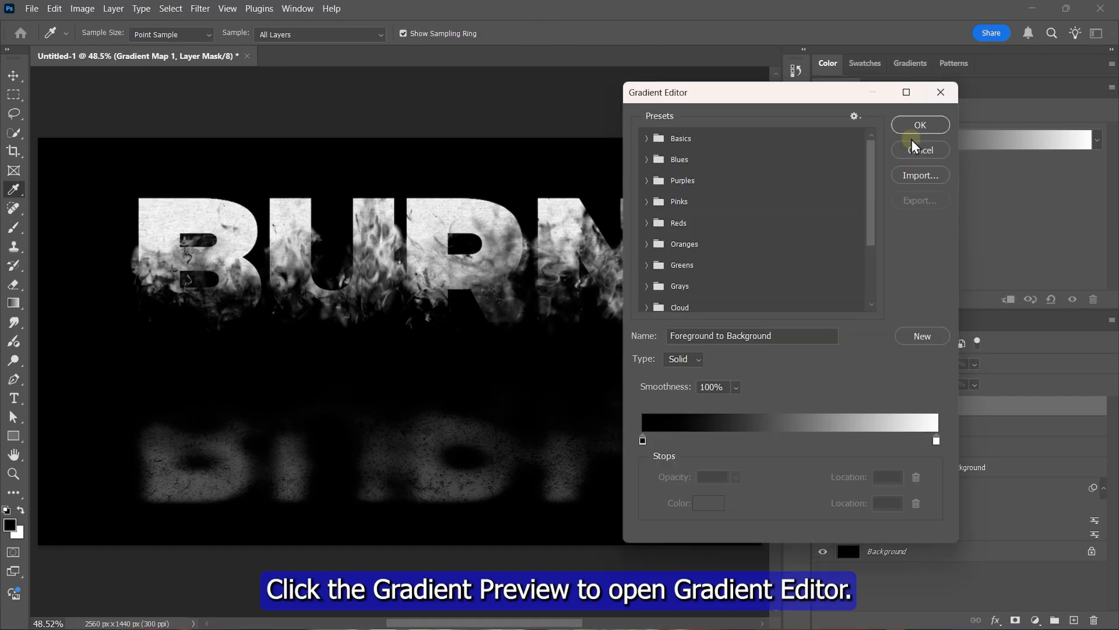
click(647, 245)
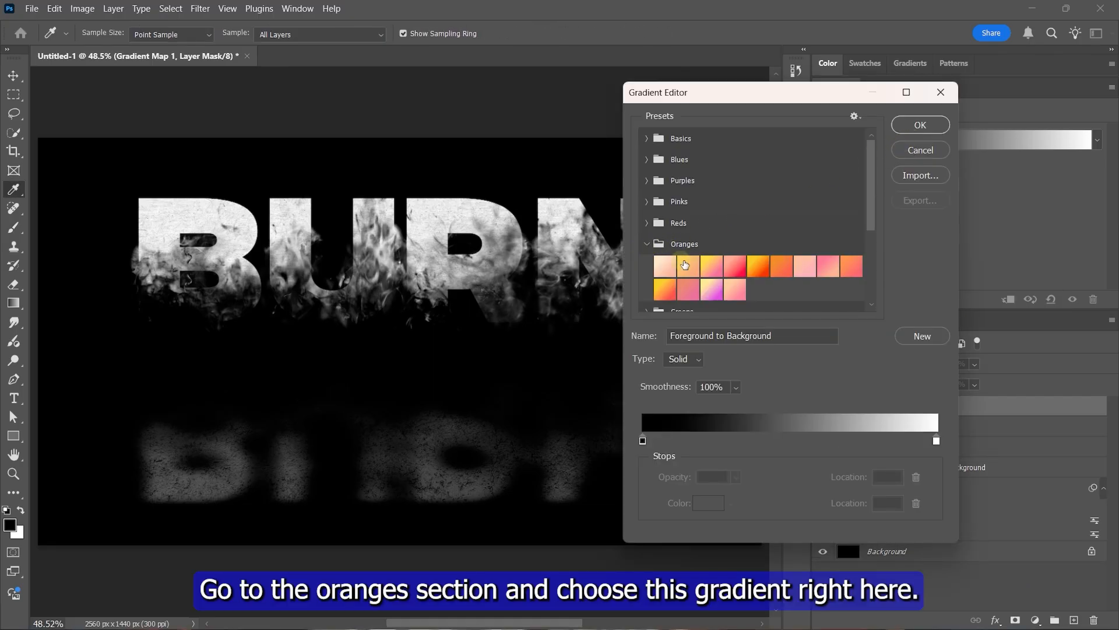
click(758, 269)
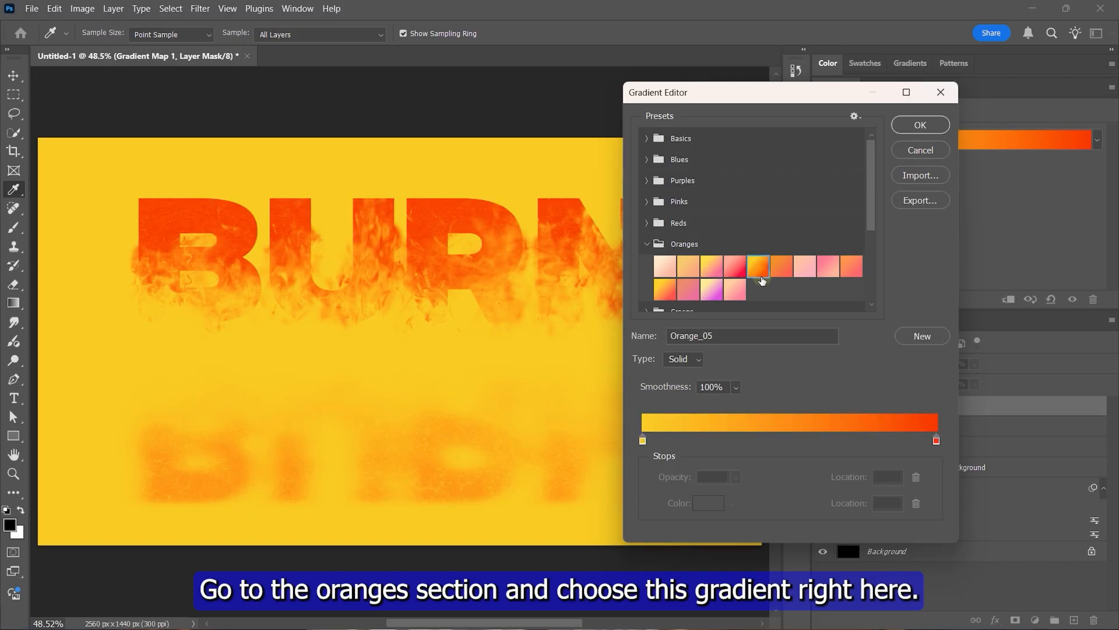
- Check the color values of the gradient's start and end stops and accept the gradient
click(643, 440)
click(708, 502)
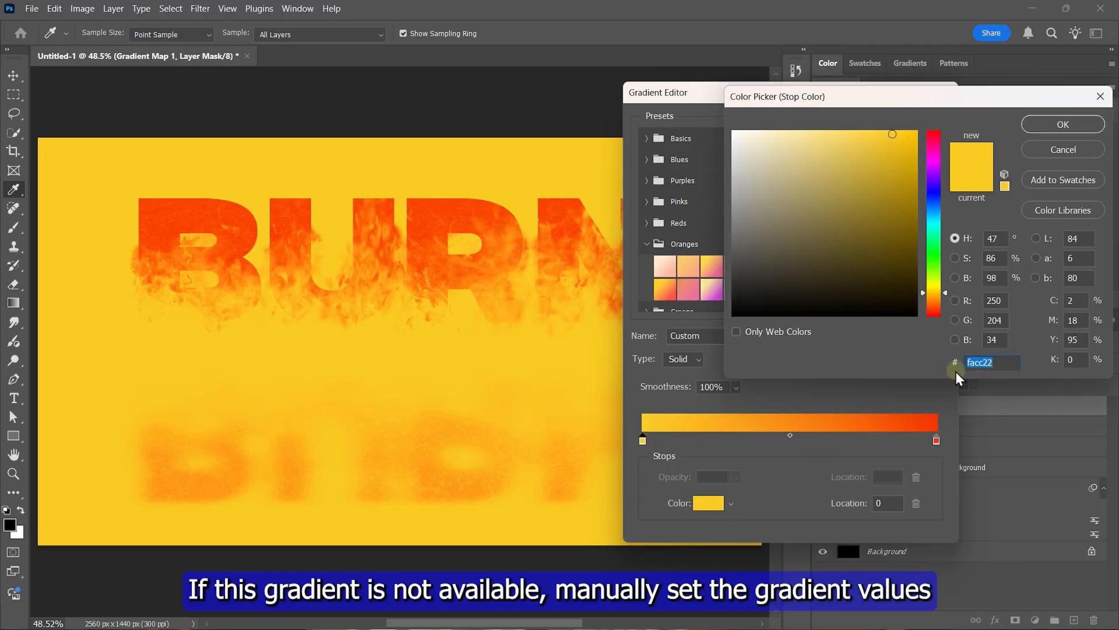
click(1064, 125)
click(936, 440)
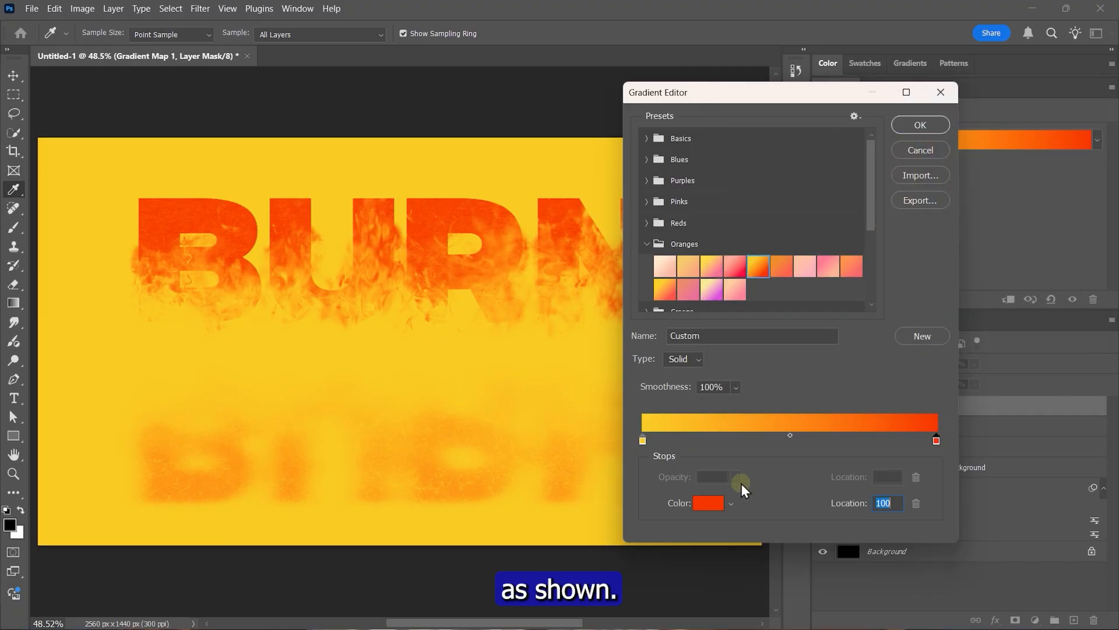
double_click(936, 440)
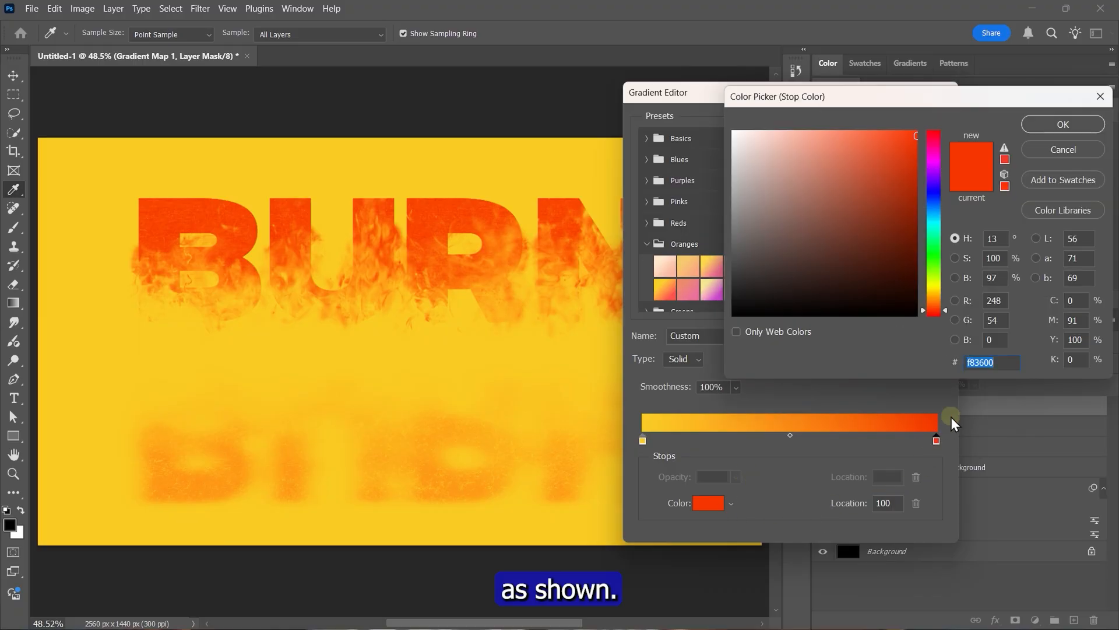
click(1056, 128)
click(924, 125)
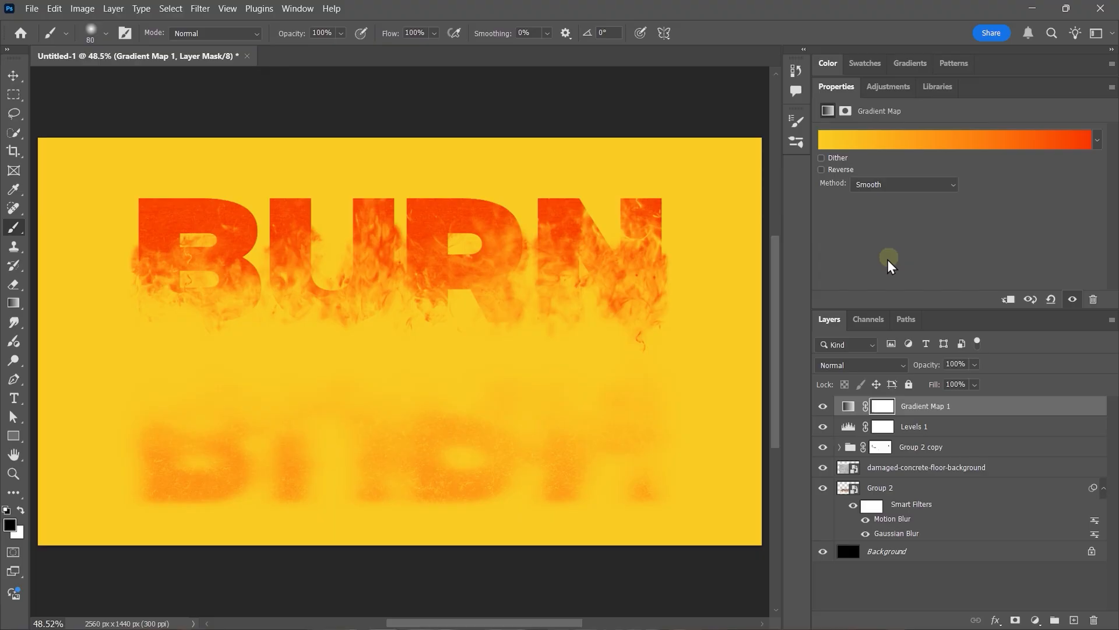
- Reverse the gradient map and set its blending mode to Hue
click(821, 169)
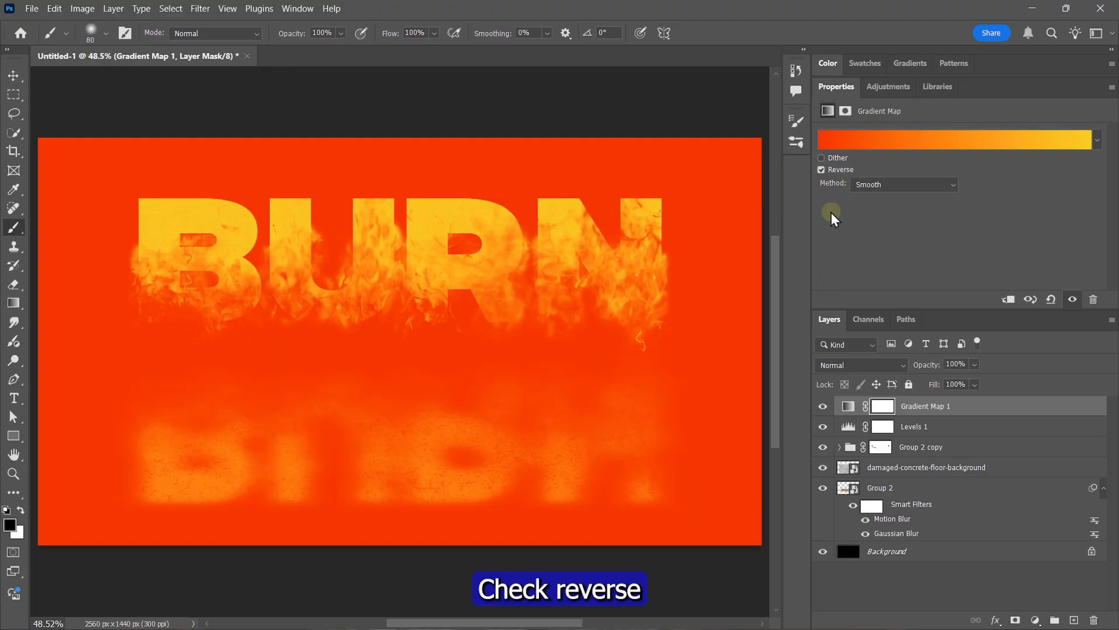
click(861, 366)
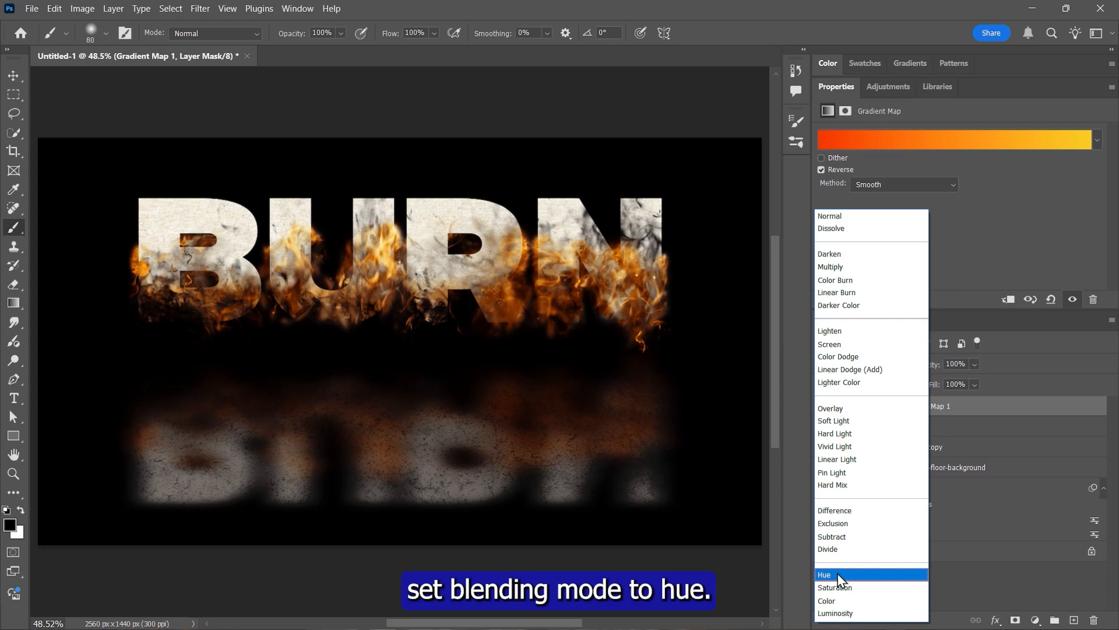
click(839, 577)
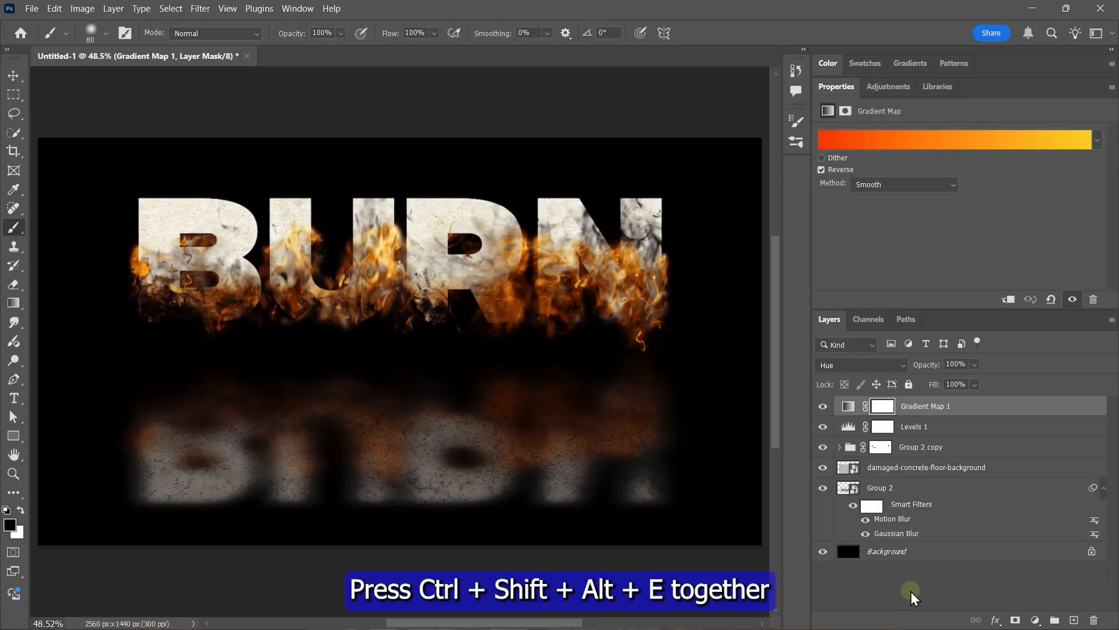
- Stamp all visible layers into a new top layer and set its Vibrance and Texture to +30 in the Camera Raw Filter
key(ctrl+shift+alt+e)
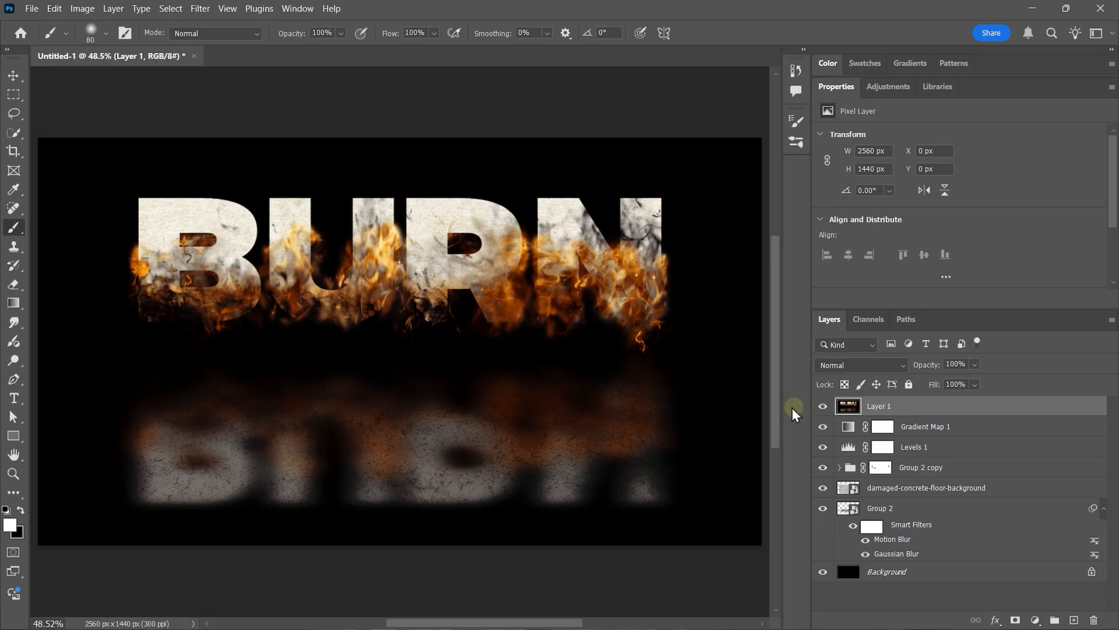
click(201, 9)
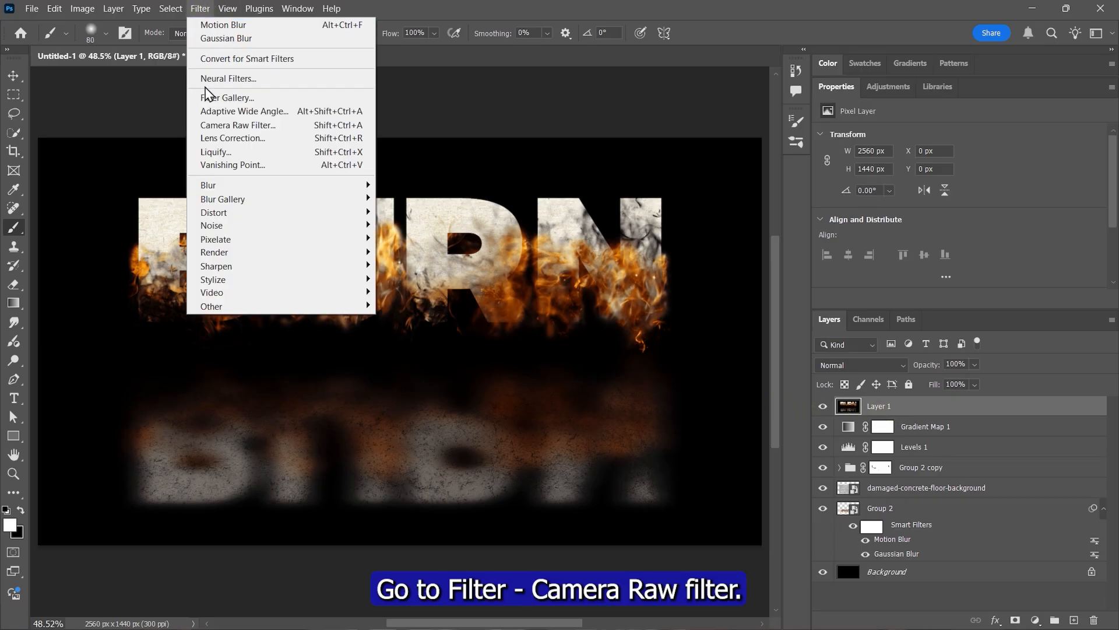
click(235, 126)
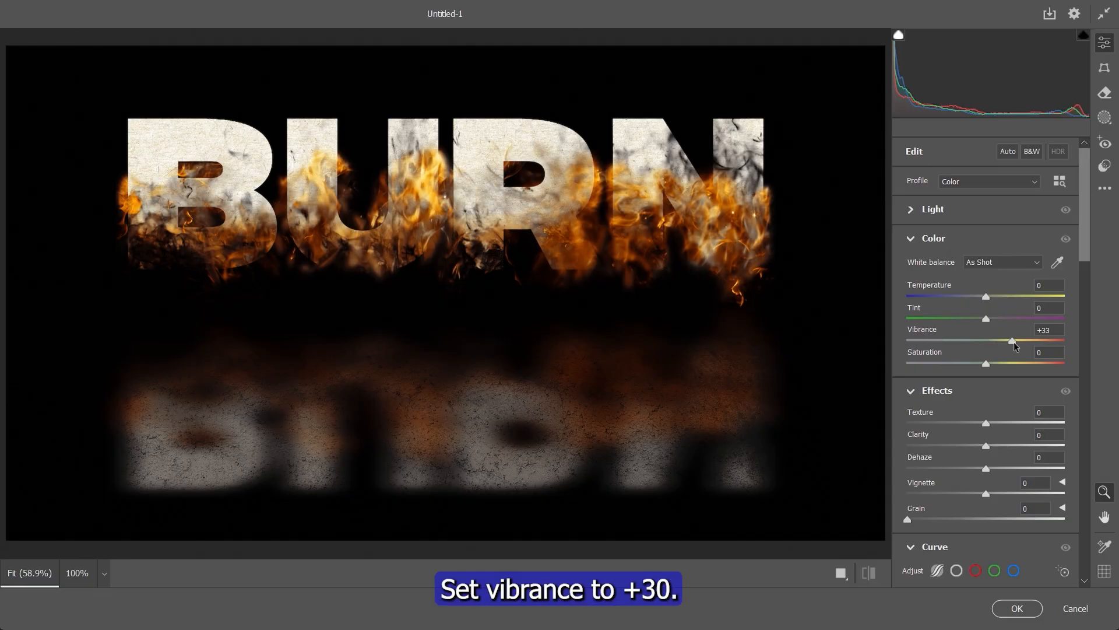
scroll(1075, 301, down, 2)
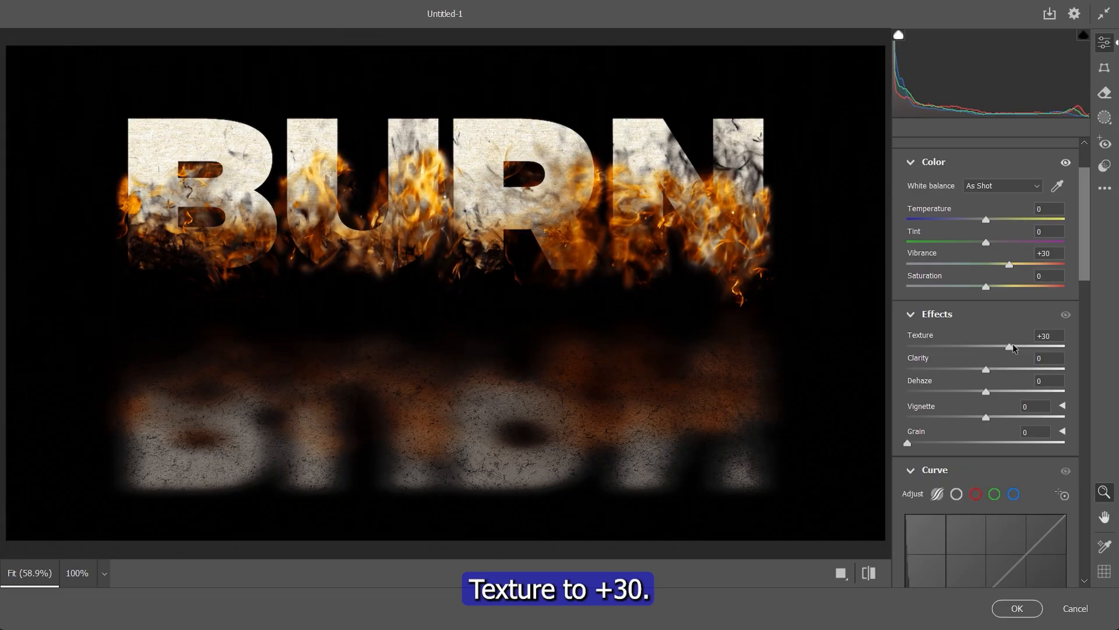
- Set the vignette to -100 in both the Effects and Optics sections and apply the Camera Raw Filter
scroll(1086, 265, down, 1)
drag(981, 365, 907, 368)
drag(1084, 280, 1092, 408)
scroll(954, 443, down, 1)
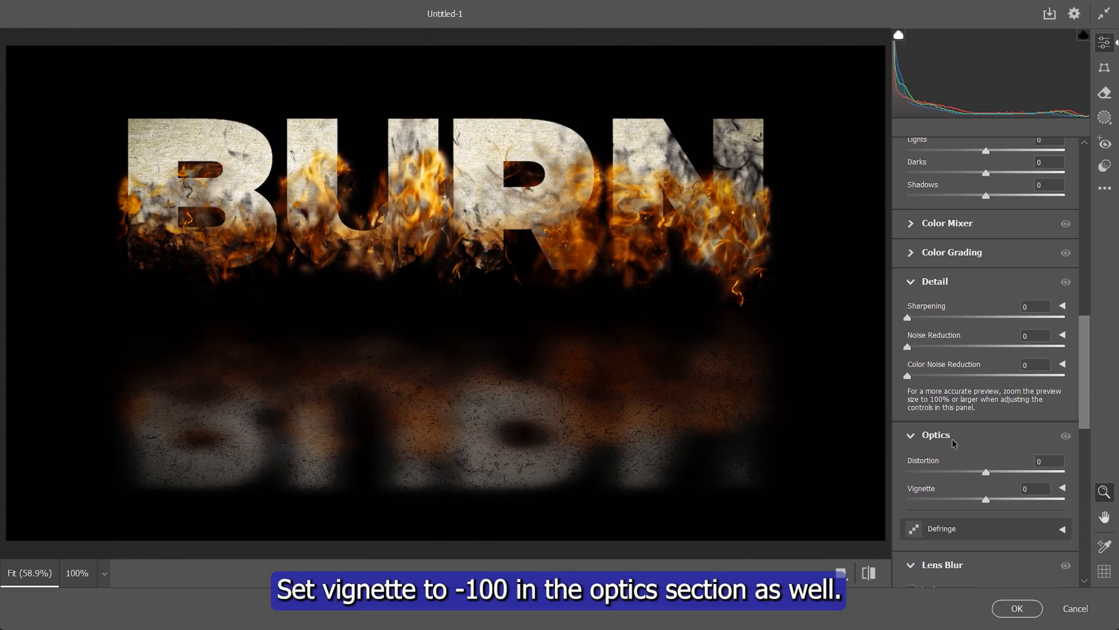
drag(988, 505, 883, 497)
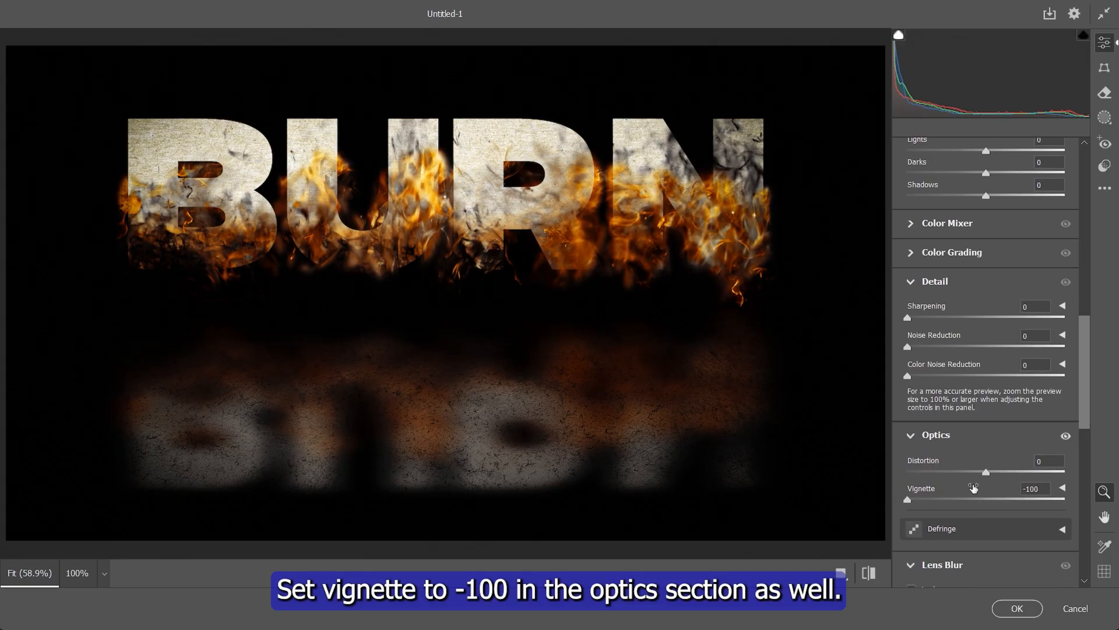
scroll(973, 489, down, 3)
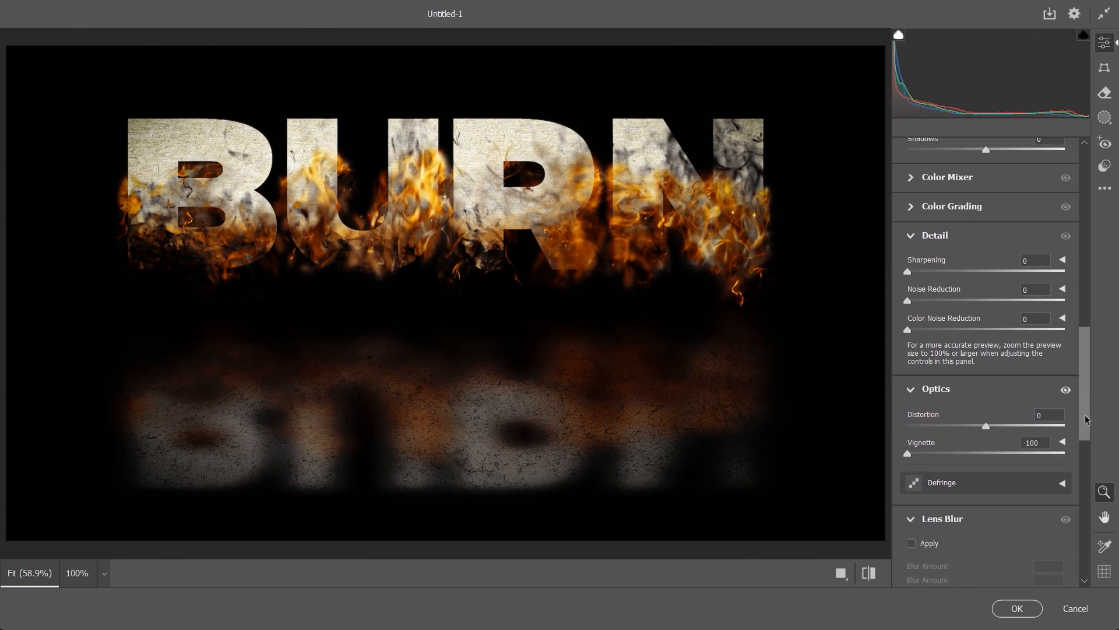
click(1016, 608)
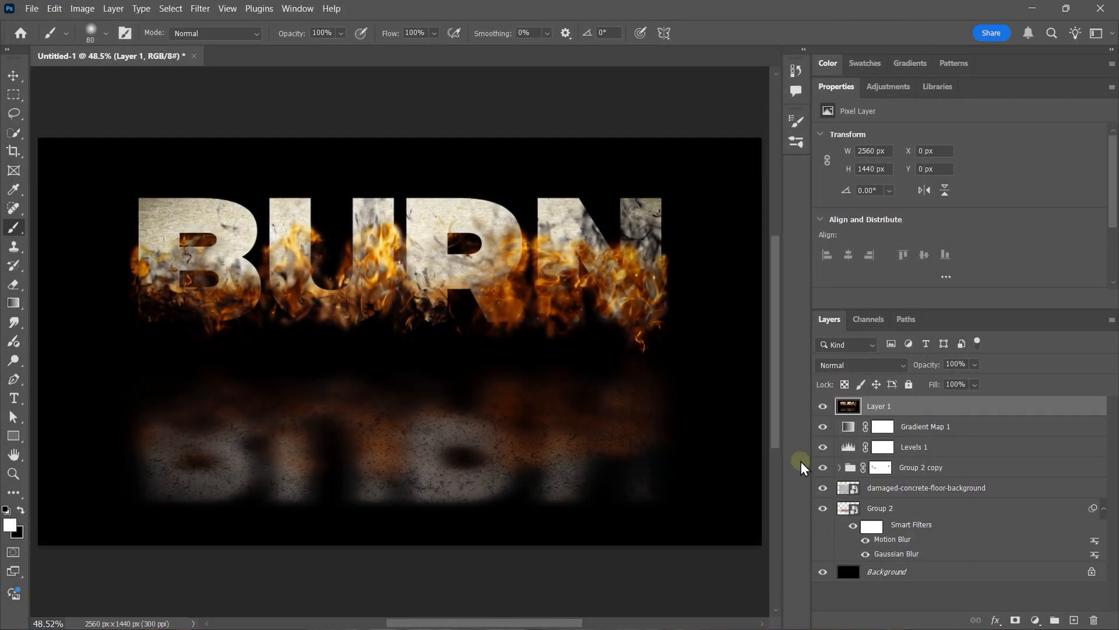
- Sharpen the stamped layer with Unsharp Mask at amount 182%, radius 0.7 pixels and threshold 0, and deselect the layer
click(200, 8)
mouse_move(277, 281)
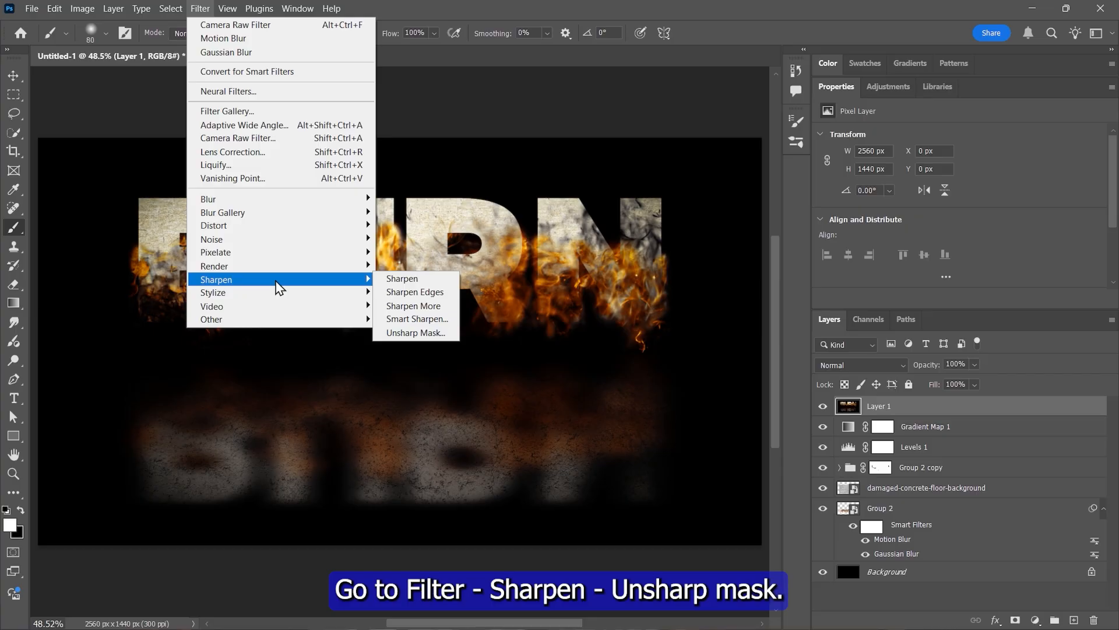
click(429, 337)
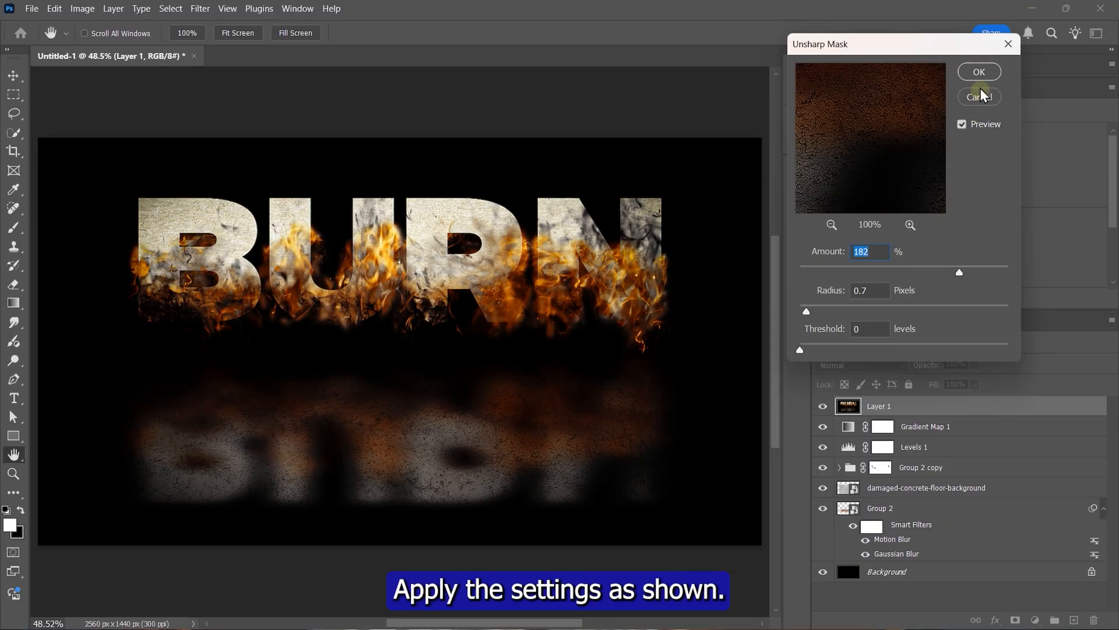
click(979, 71)
key(b)
click(904, 606)
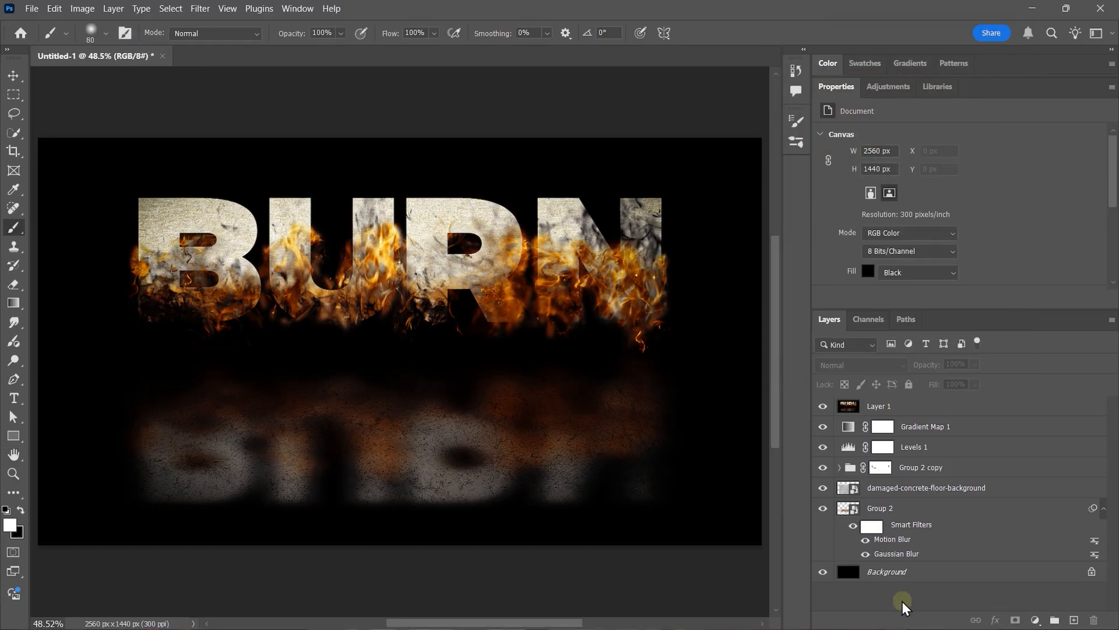